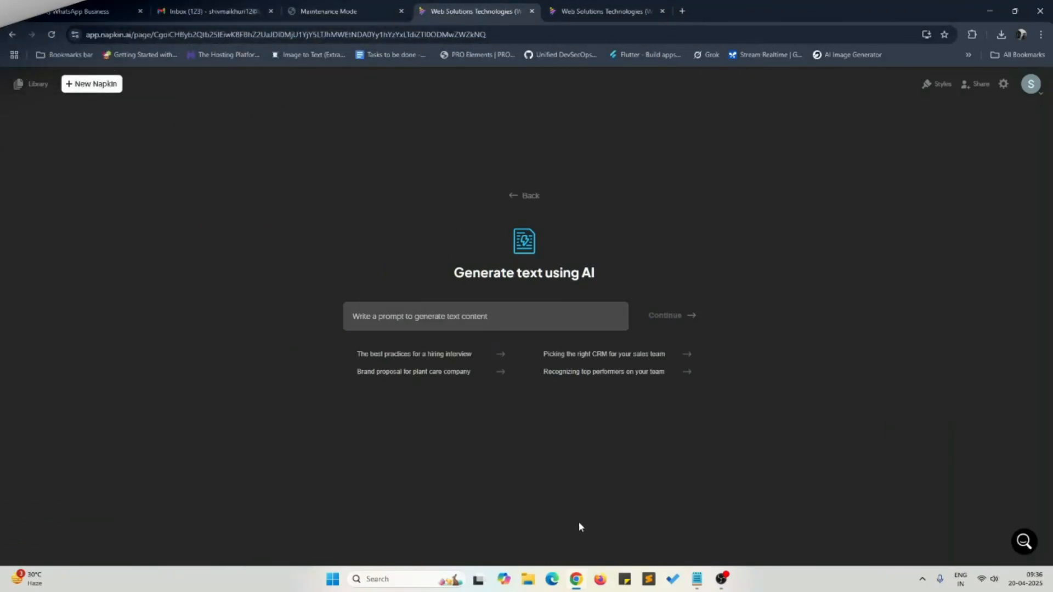
Step: Search Google for "napkin ai" in a new browser tab and open the official Napkin AI website
{"action": "left_click", "coordinate": [678, 14]}
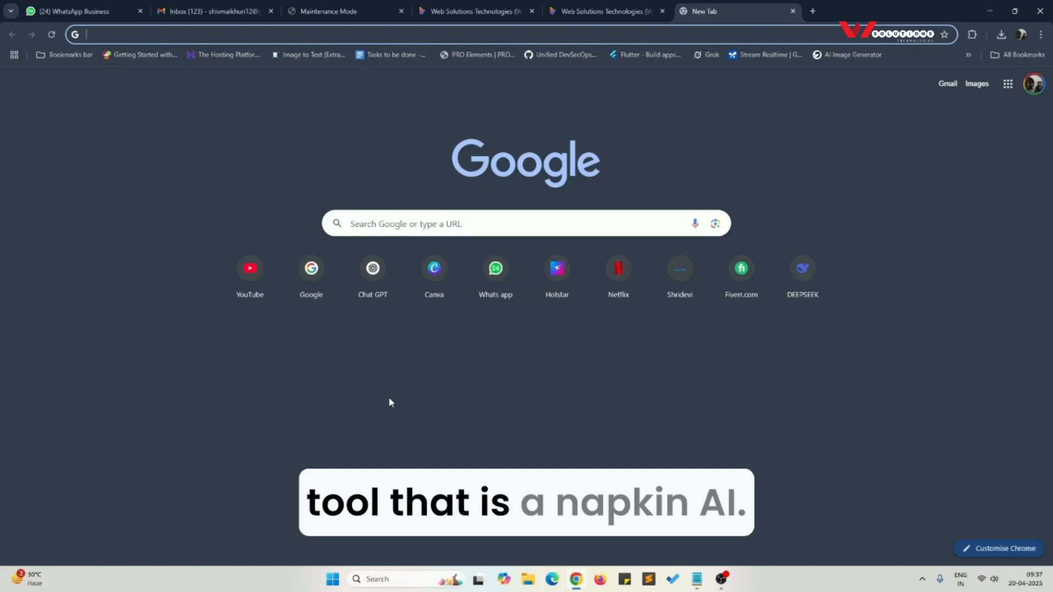
{"action": "type", "text": "napkin ai"}
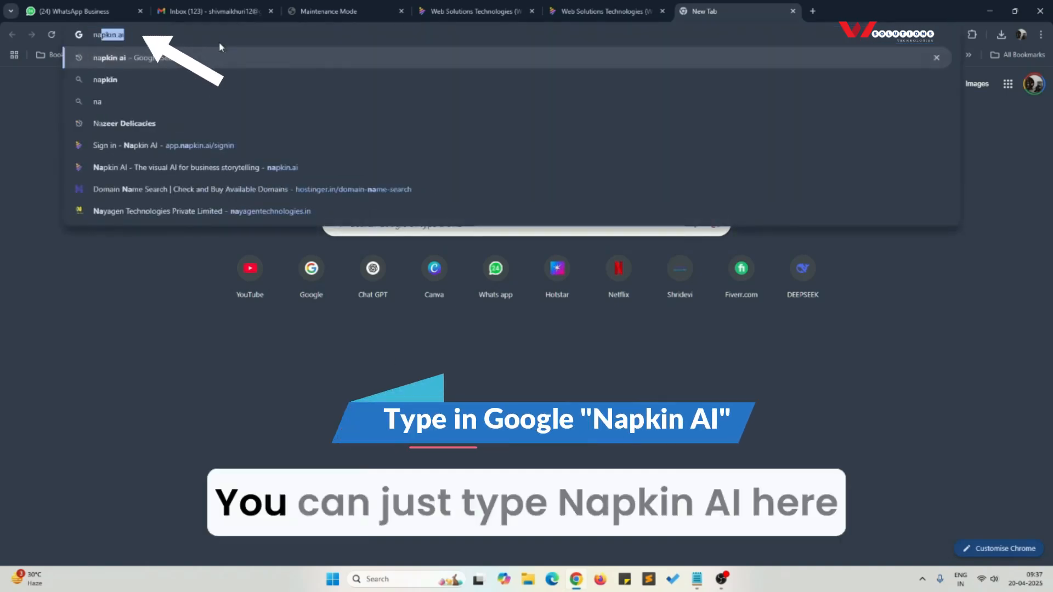
{"action": "key", "text": "Return"}
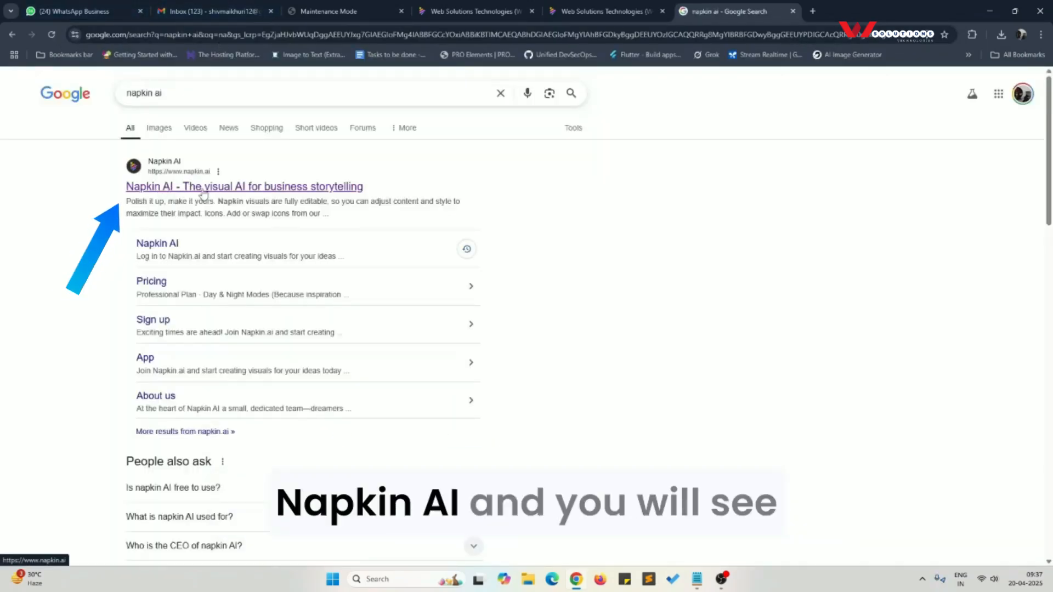
{"action": "left_click", "coordinate": [203, 189]}
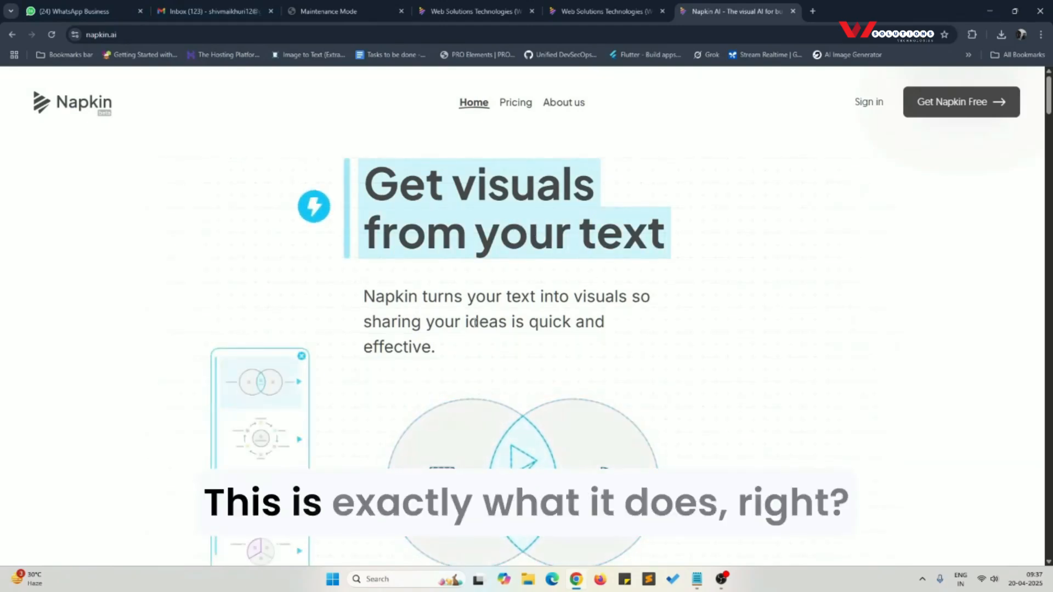
Step: Skim the Napkin home page and enter the app through its Get Napkin Free option
{"action": "scroll", "coordinate": [488, 362], "scroll_direction": "down", "scroll_amount": 5}
{"action": "scroll", "coordinate": [495, 375], "scroll_direction": "up", "scroll_amount": 2}
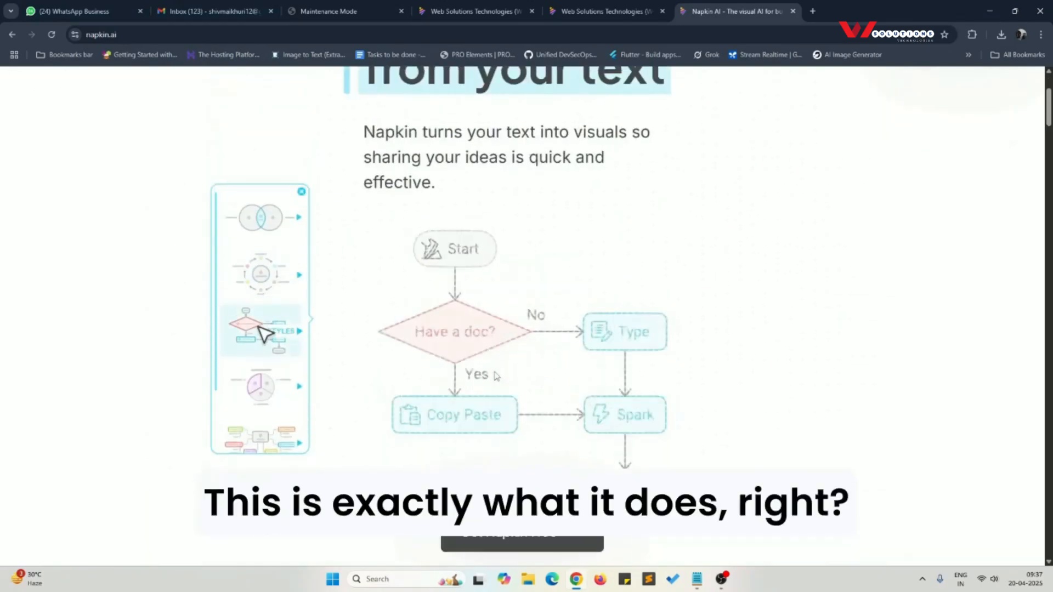
{"action": "scroll", "coordinate": [495, 375], "scroll_direction": "up", "scroll_amount": 3}
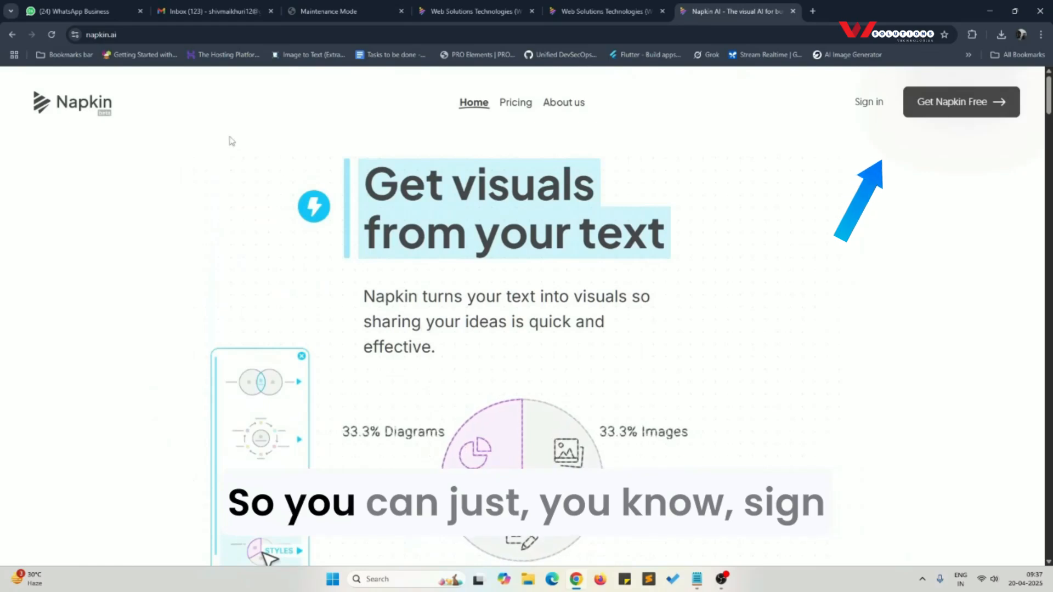
{"action": "left_click", "coordinate": [959, 108]}
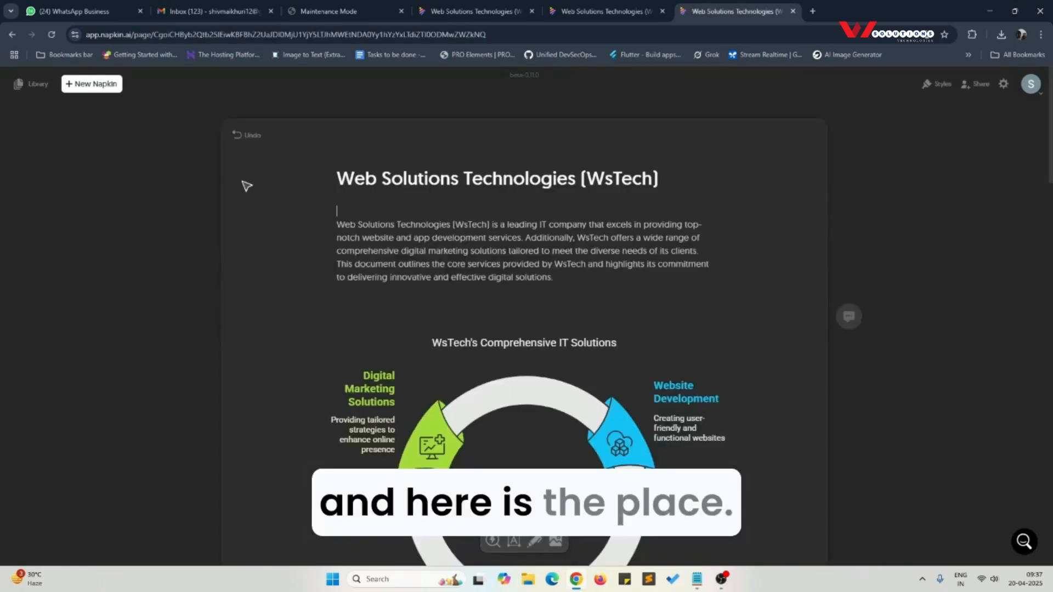
Step: Start a new napkin using the Draft with AI option
{"action": "scroll", "coordinate": [481, 247], "scroll_direction": "down", "scroll_amount": 7}
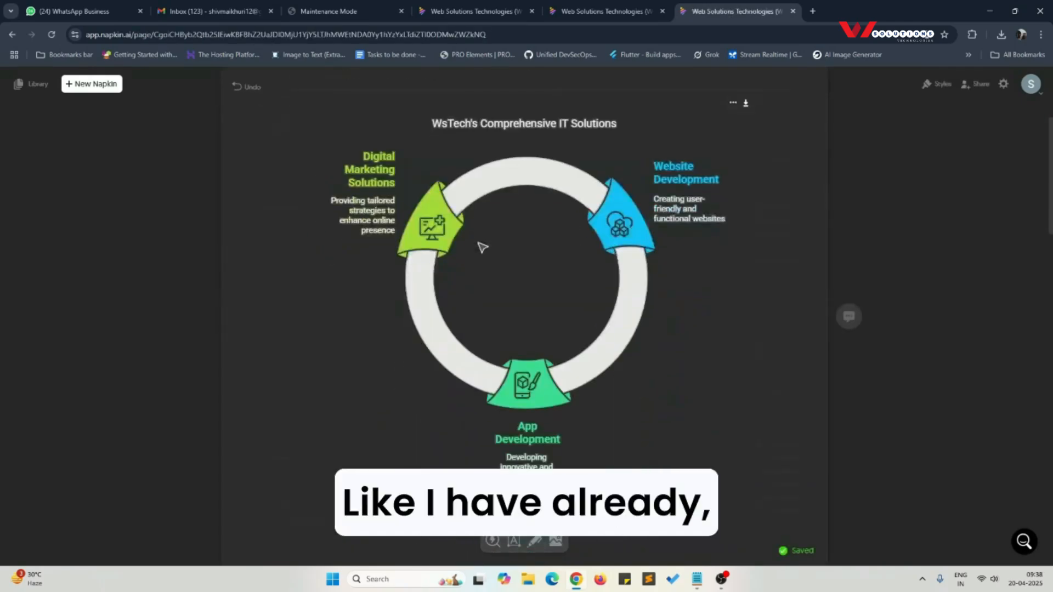
{"action": "scroll", "coordinate": [481, 246], "scroll_direction": "up", "scroll_amount": 2}
{"action": "scroll", "coordinate": [482, 247], "scroll_direction": "up", "scroll_amount": 6}
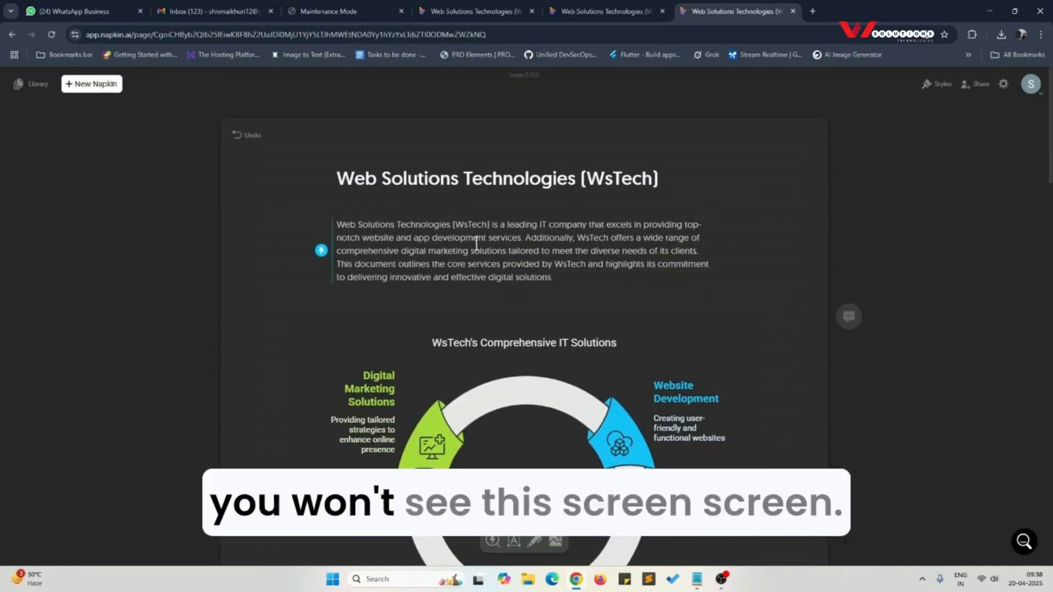
{"action": "left_click", "coordinate": [90, 85]}
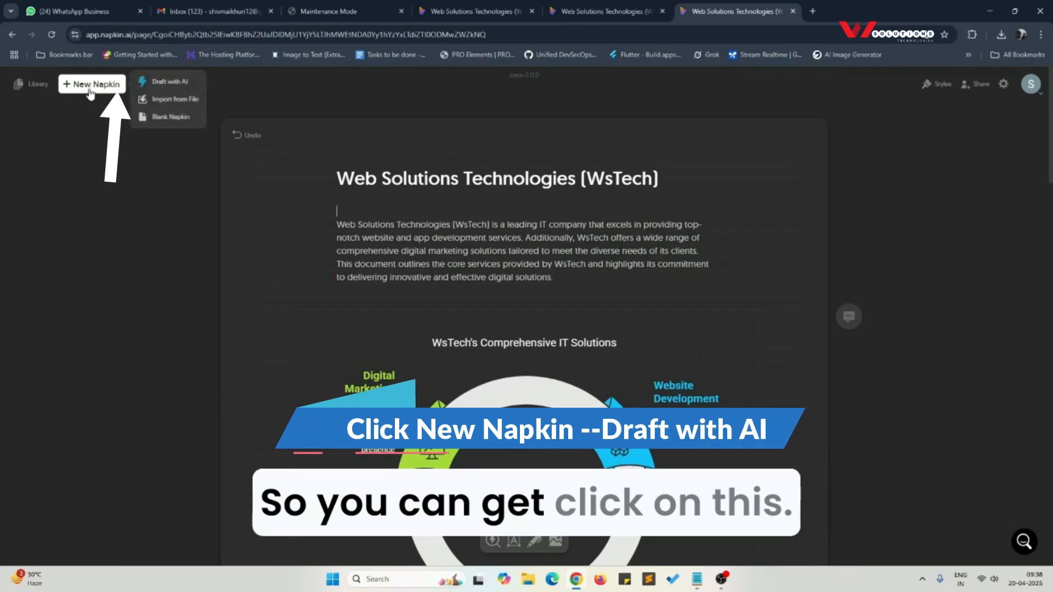
{"action": "left_click", "coordinate": [165, 86]}
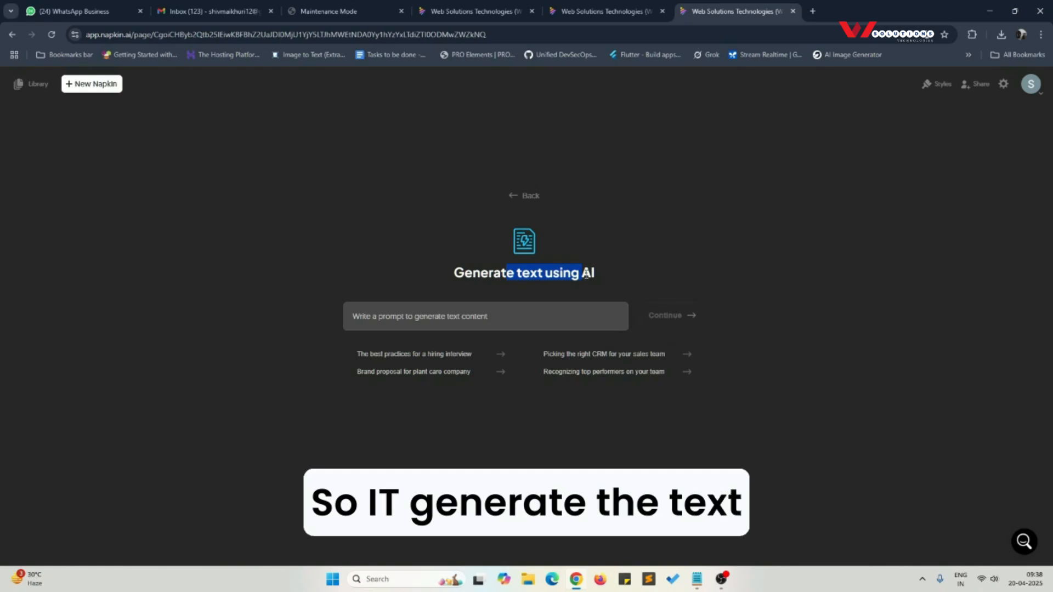
Step: Switch to Notepad and insert "is an IT company and" before "specializes" in the Web Solutions Technologies (WsTech) prompt
{"action": "left_click", "coordinate": [696, 578]}
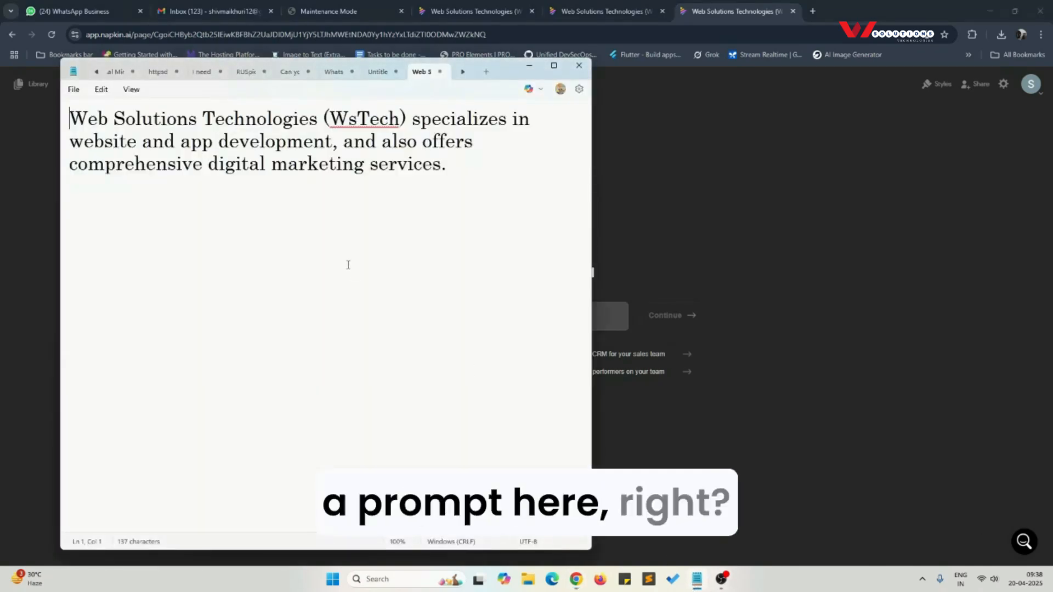
{"action": "key", "text": "ctrl+a"}
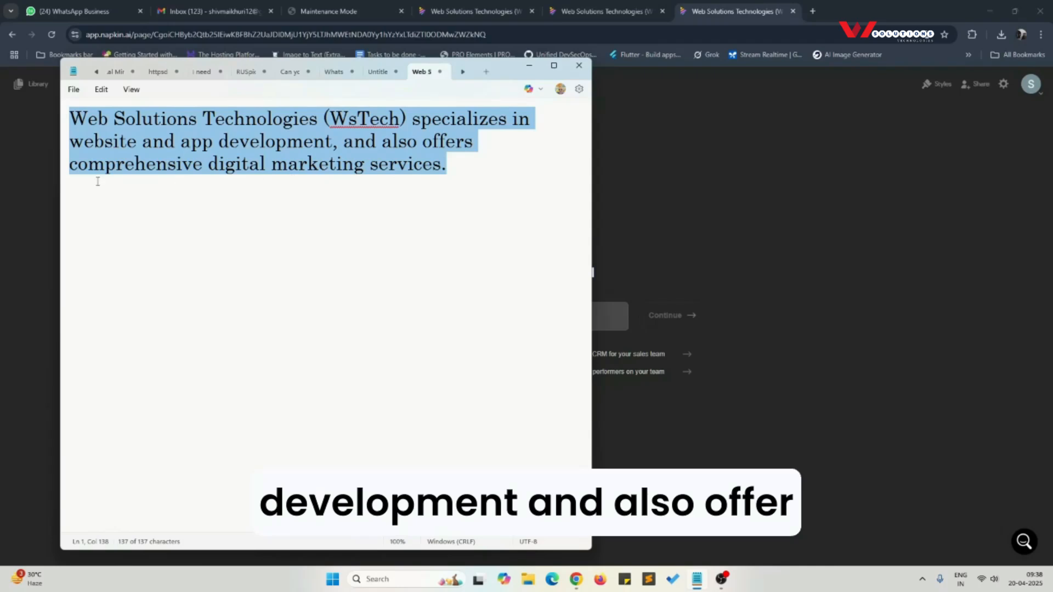
{"action": "left_click", "coordinate": [252, 181]}
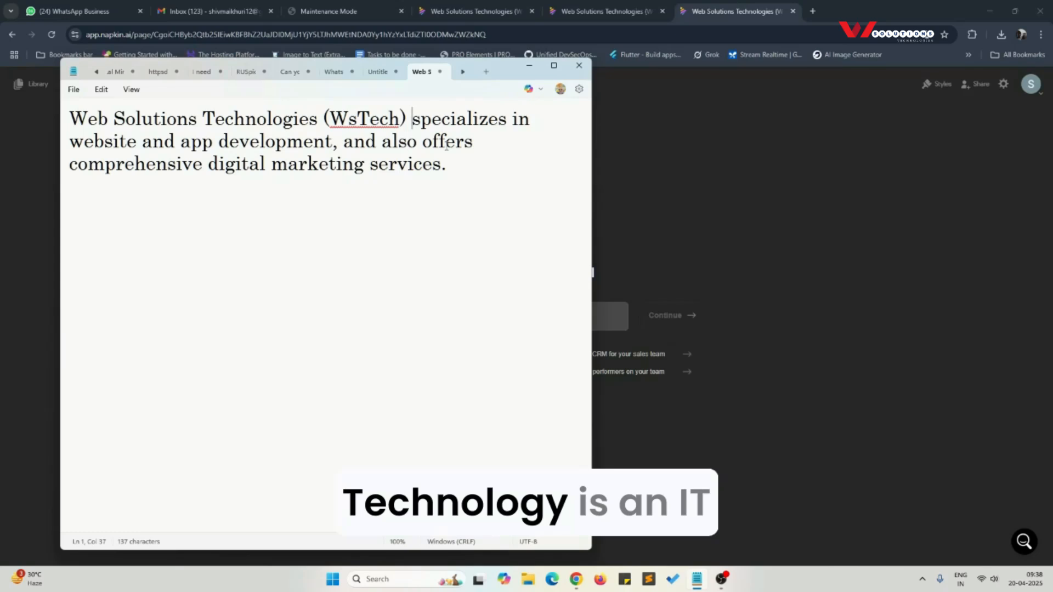
{"action": "type", "text": "is an"}
{"action": "type", "text": " IT company"}
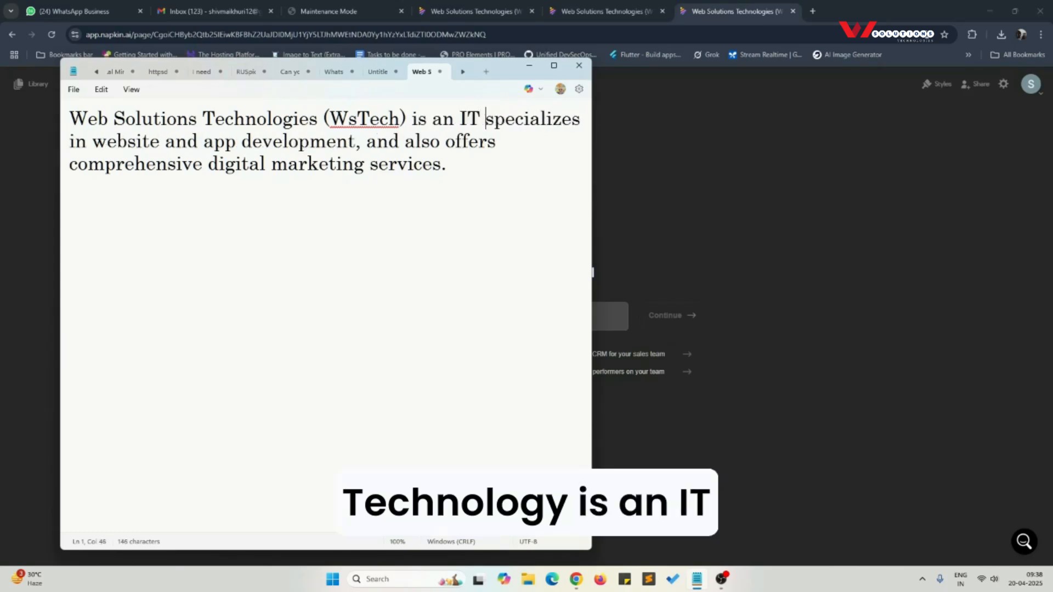
{"action": "type", "text": " abd"}
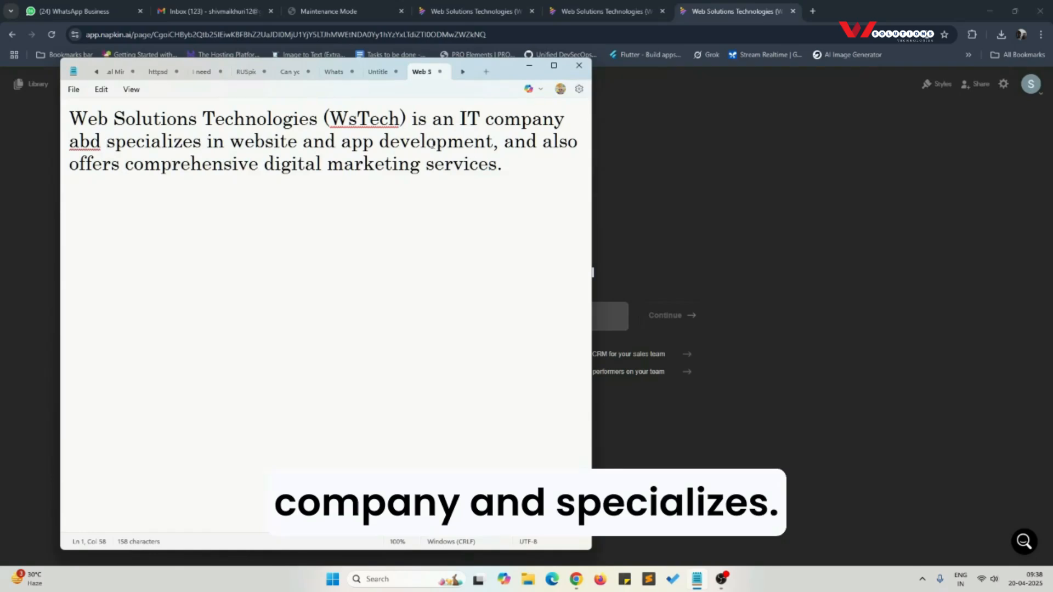
{"action": "right_click", "coordinate": [75, 138]}
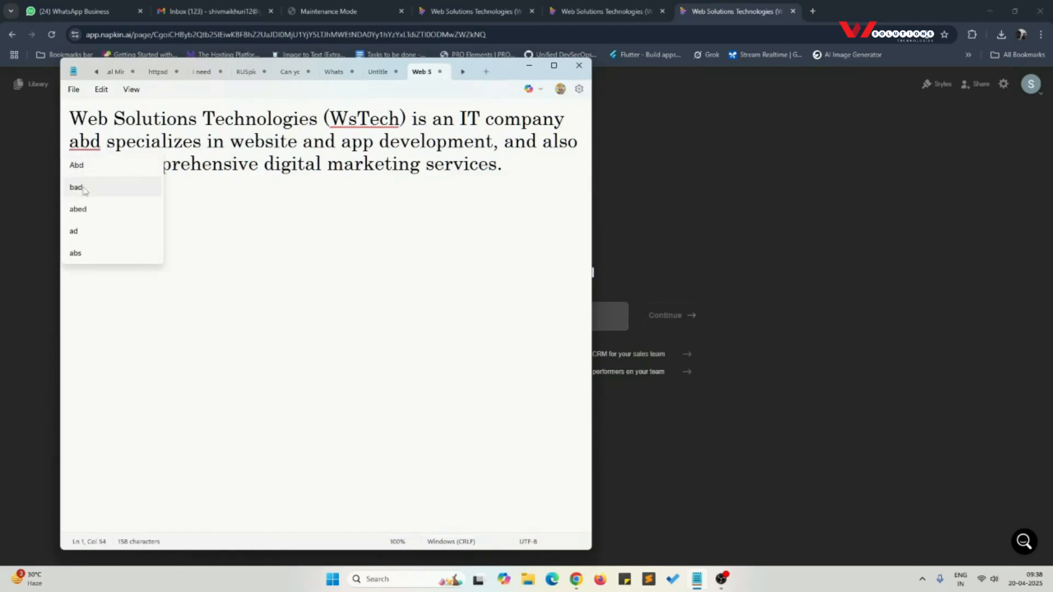
{"action": "double_click", "coordinate": [88, 144]}
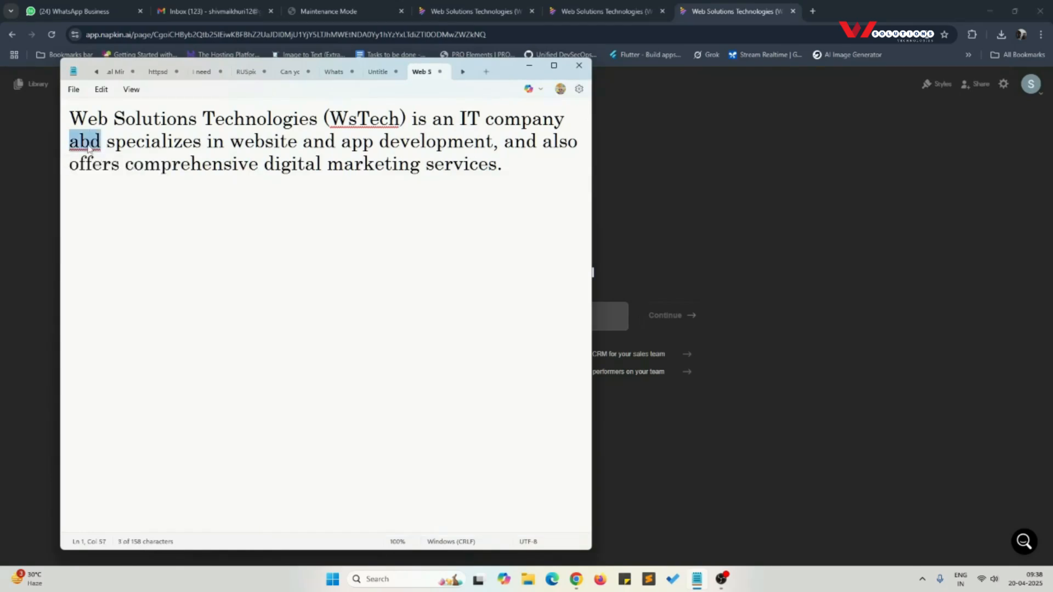
{"action": "type", "text": "and"}
Step: Copy the whole WsTech prompt into Napkin's AI text generator in Chrome, add a final period, and generate the document
{"action": "key", "text": "ctrl+a"}
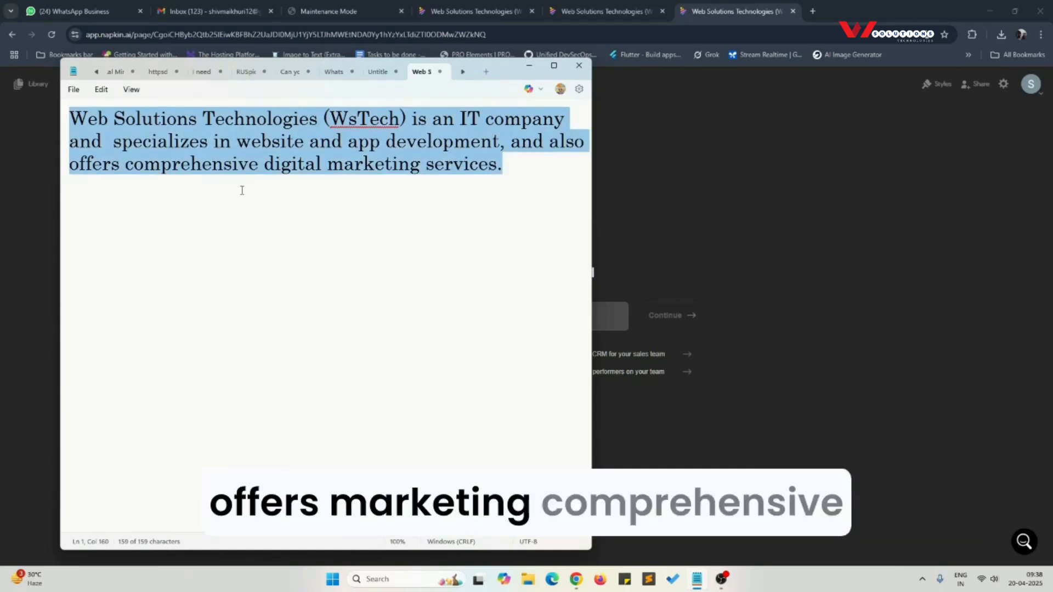
{"action": "left_click", "coordinate": [612, 316]}
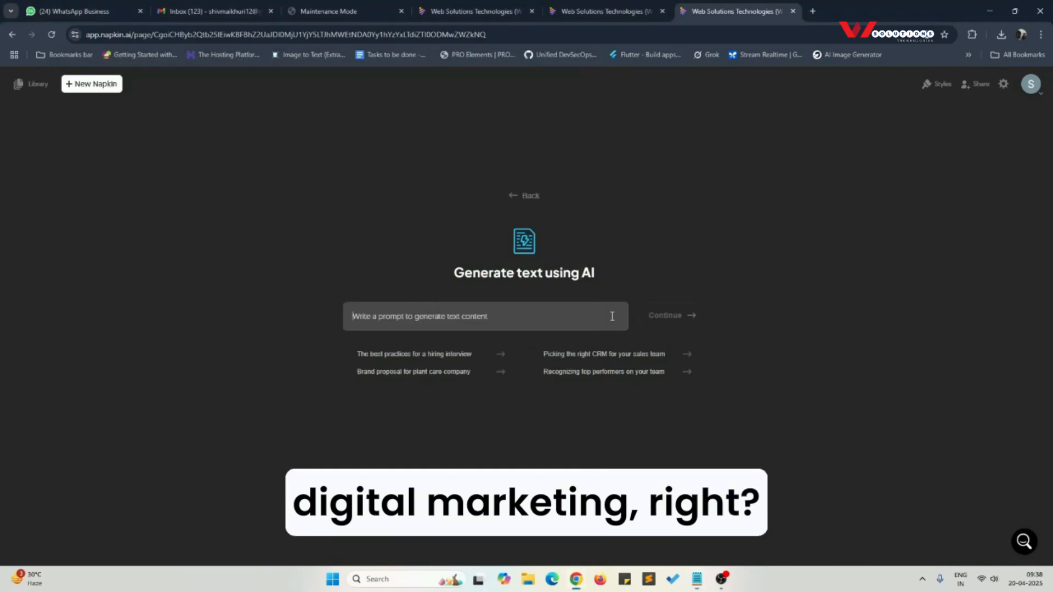
{"action": "type", "text": "Web Solutions Technologies (WsTech) is an IT company and specializes in website and app development, and also offers comprehensive digital marketing services."}
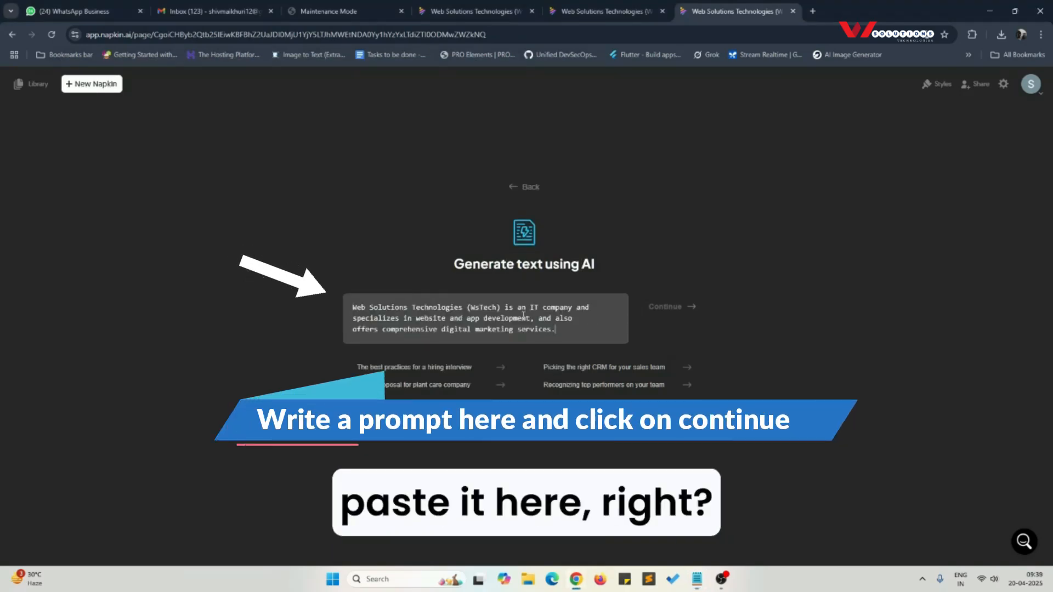
{"action": "type", "text": "."}
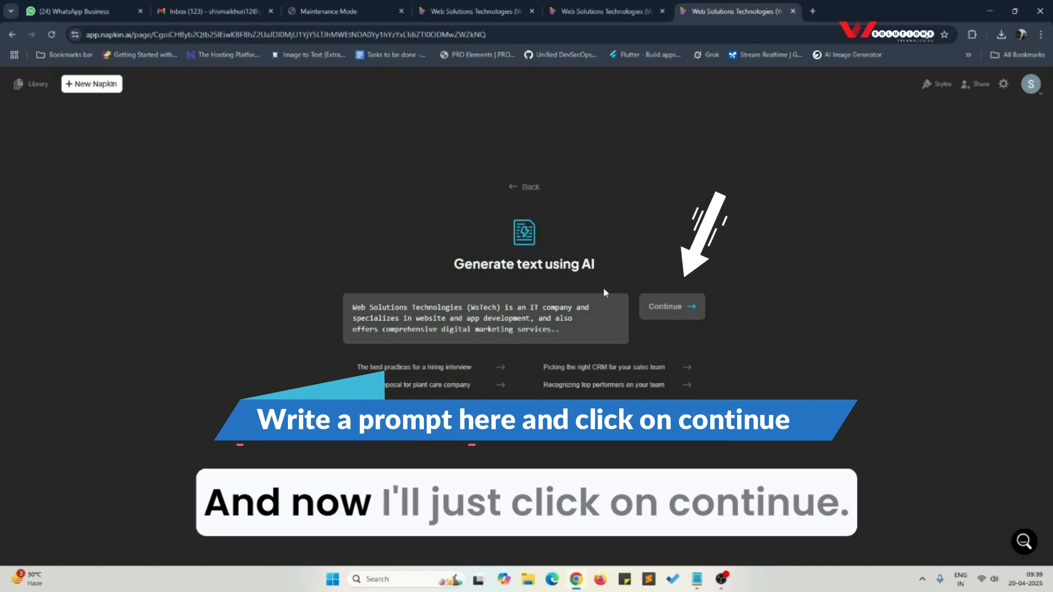
{"action": "left_click", "coordinate": [666, 310]}
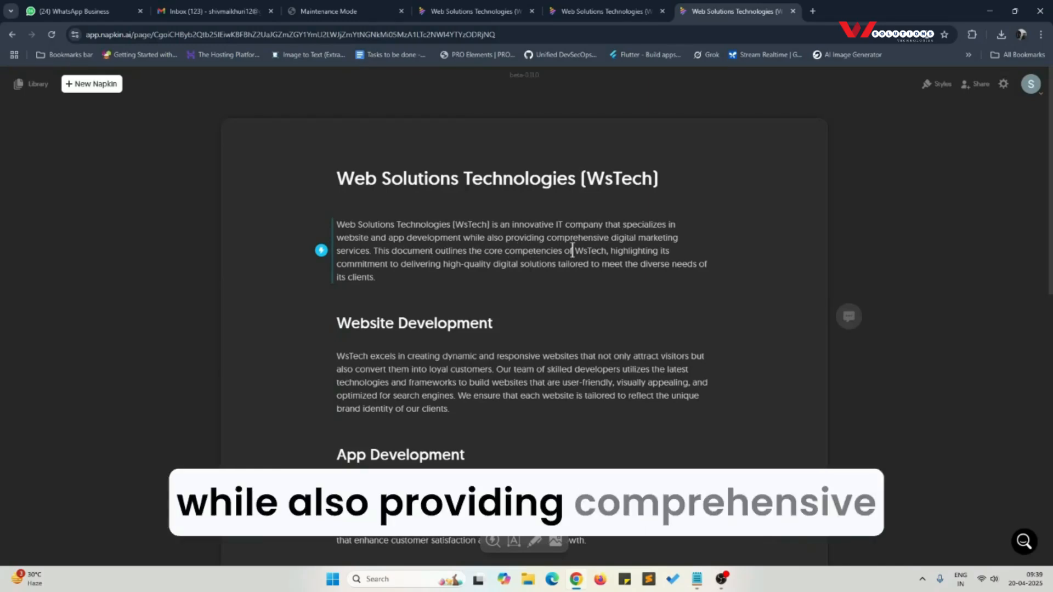
Step: Review the generated WsTech document and generate visuals for its introductory paragraph
{"action": "scroll", "coordinate": [474, 350], "scroll_direction": "down", "scroll_amount": 6}
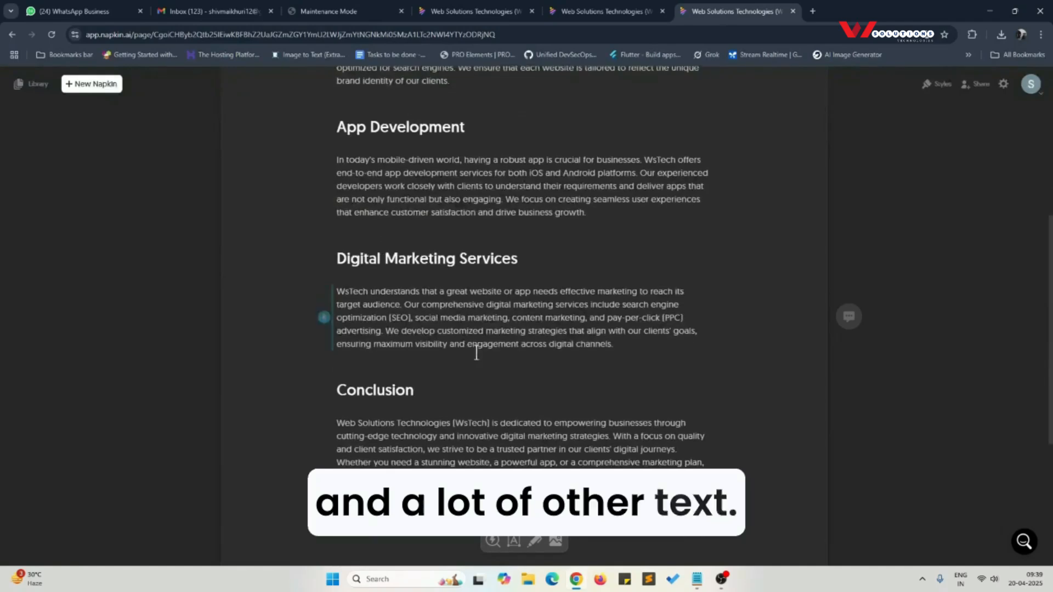
{"action": "scroll", "coordinate": [472, 384], "scroll_direction": "down", "scroll_amount": 1}
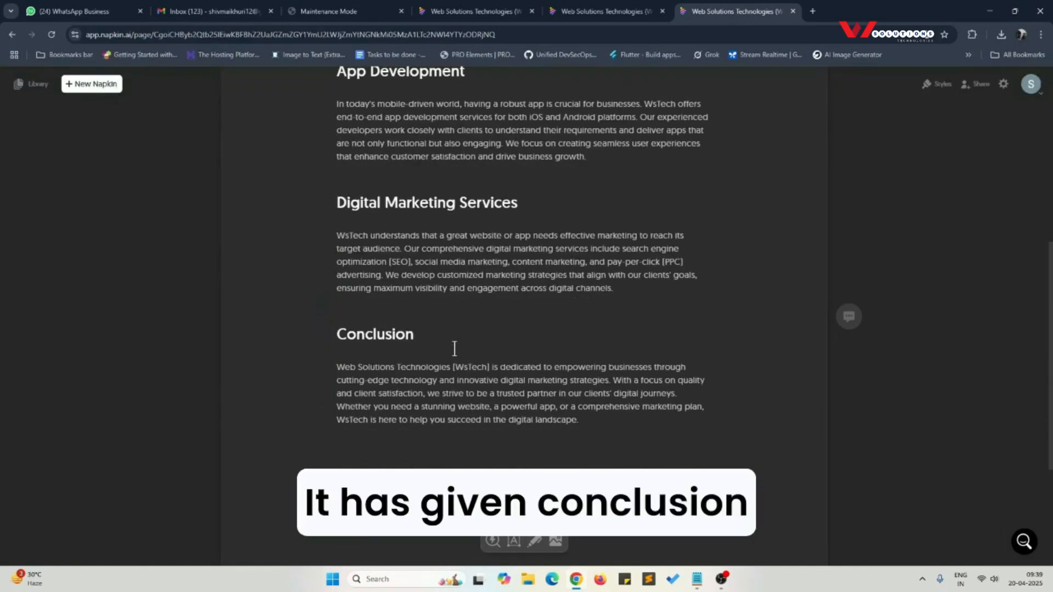
{"action": "scroll", "coordinate": [454, 348], "scroll_direction": "up", "scroll_amount": 2}
{"action": "scroll", "coordinate": [454, 348], "scroll_direction": "up", "scroll_amount": 5}
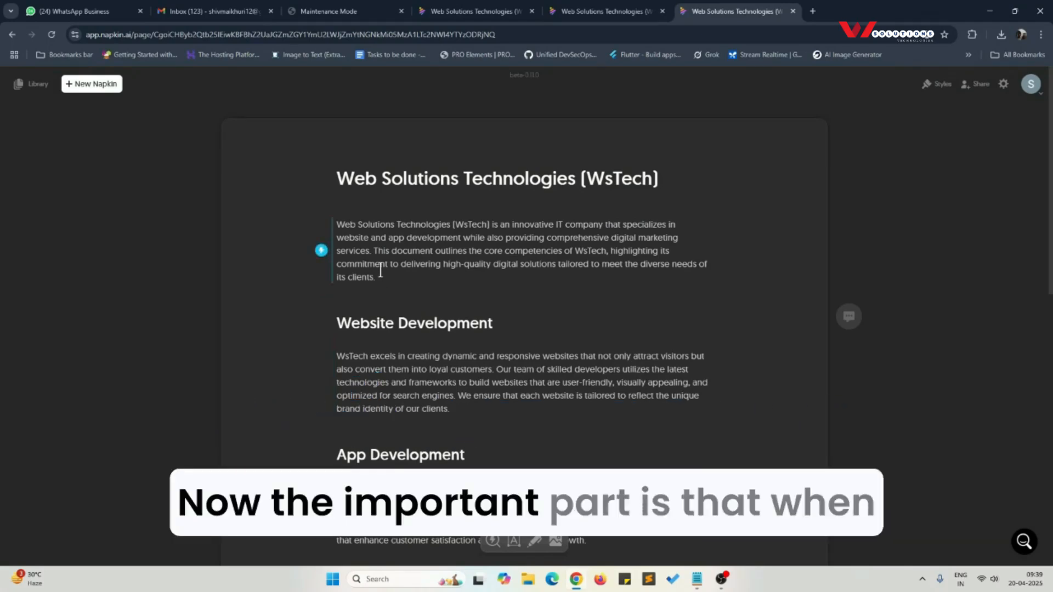
{"action": "left_click", "coordinate": [321, 251]}
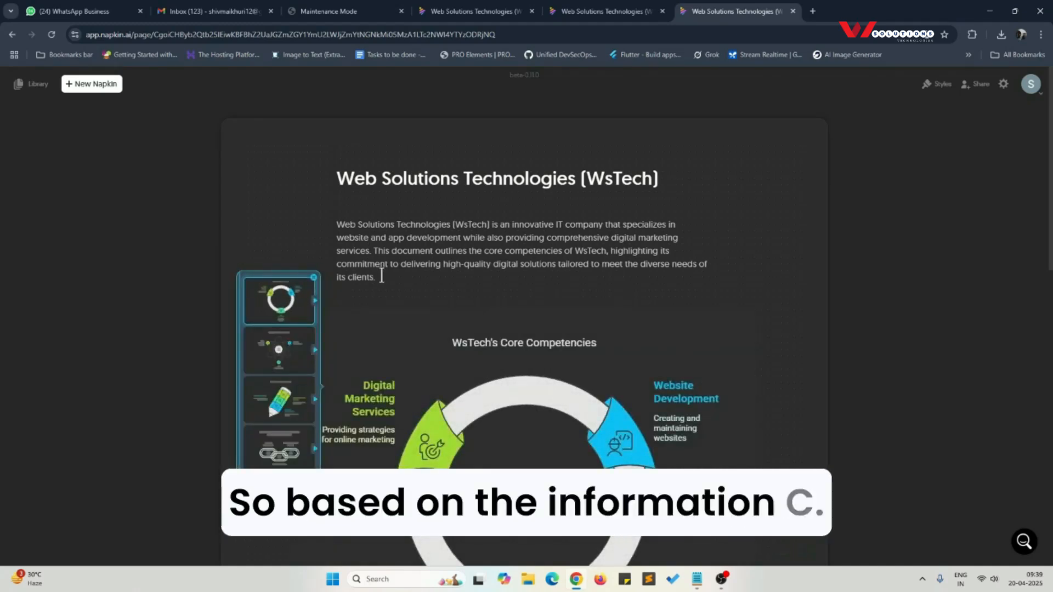
Step: Insert the atom-shaped "WsTech's Core Competencies" diagram below the introduction, using the second style variant with coloured circles
{"action": "scroll", "coordinate": [365, 299], "scroll_direction": "down", "scroll_amount": 1}
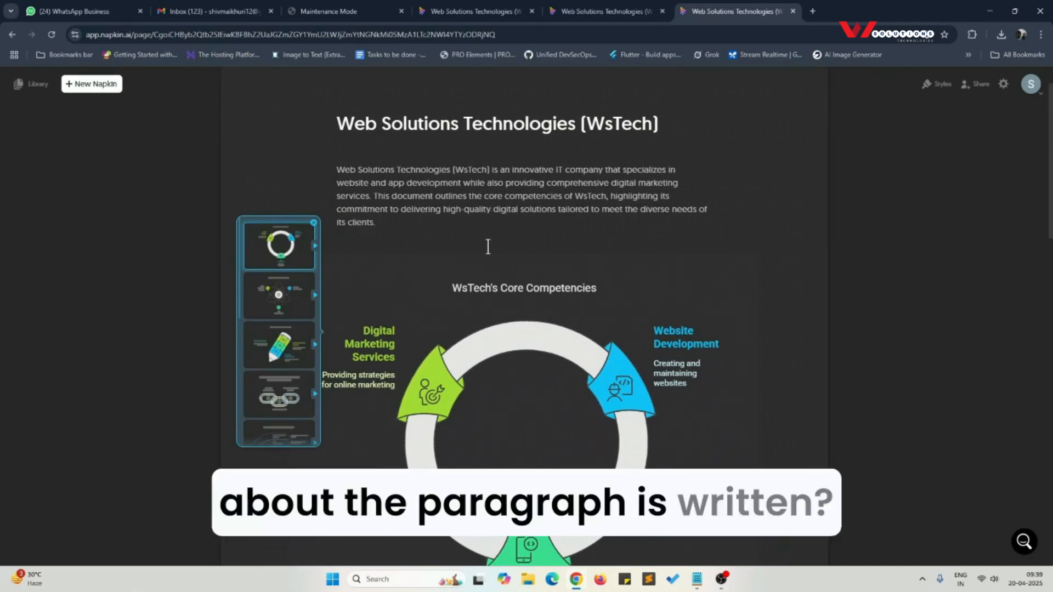
{"action": "scroll", "coordinate": [449, 285], "scroll_direction": "down", "scroll_amount": 1}
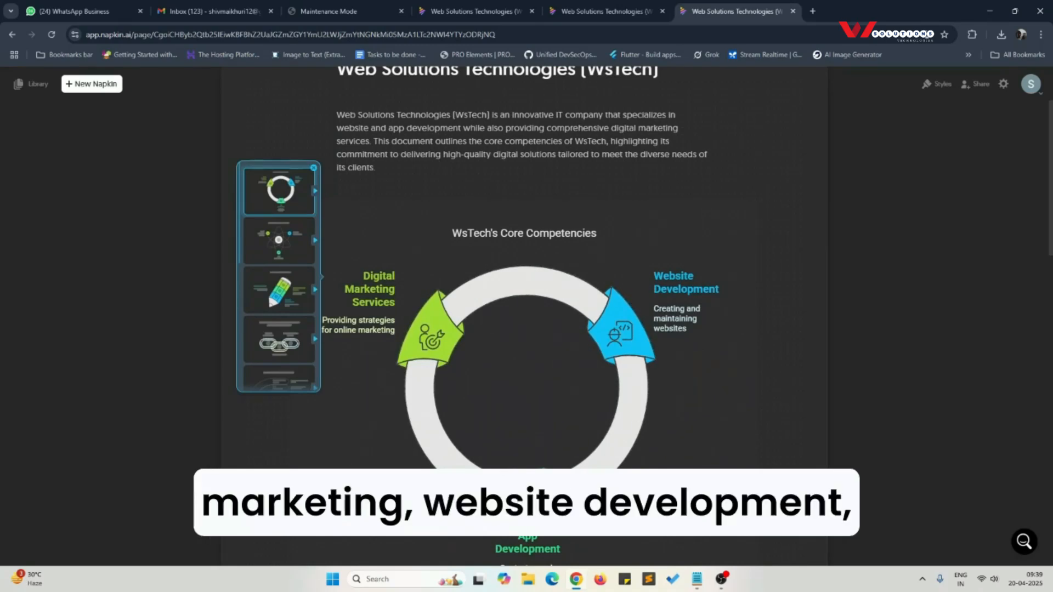
{"action": "left_click", "coordinate": [276, 252]}
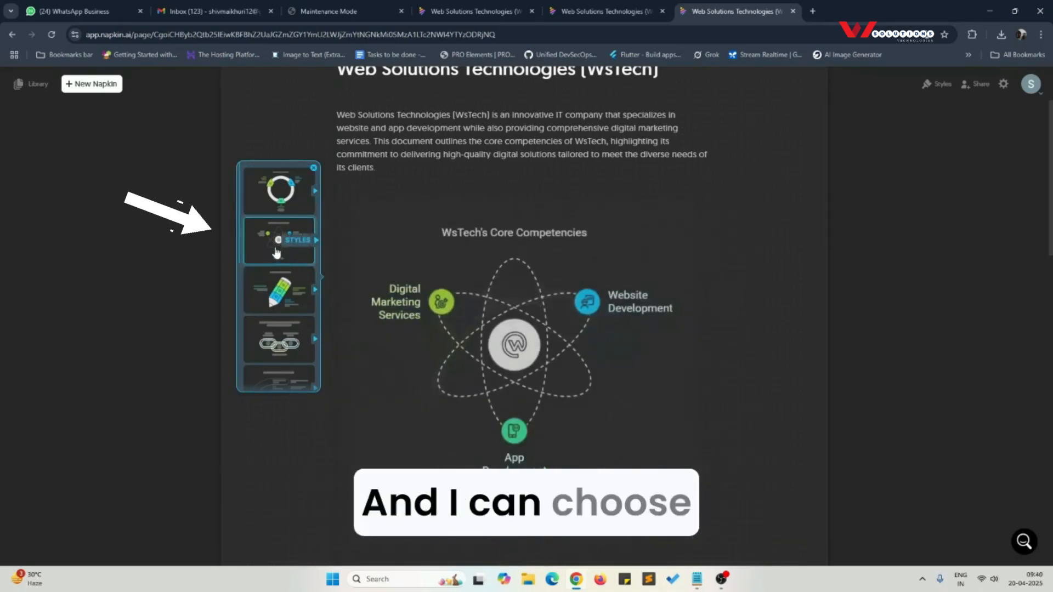
{"action": "left_click", "coordinate": [277, 252]}
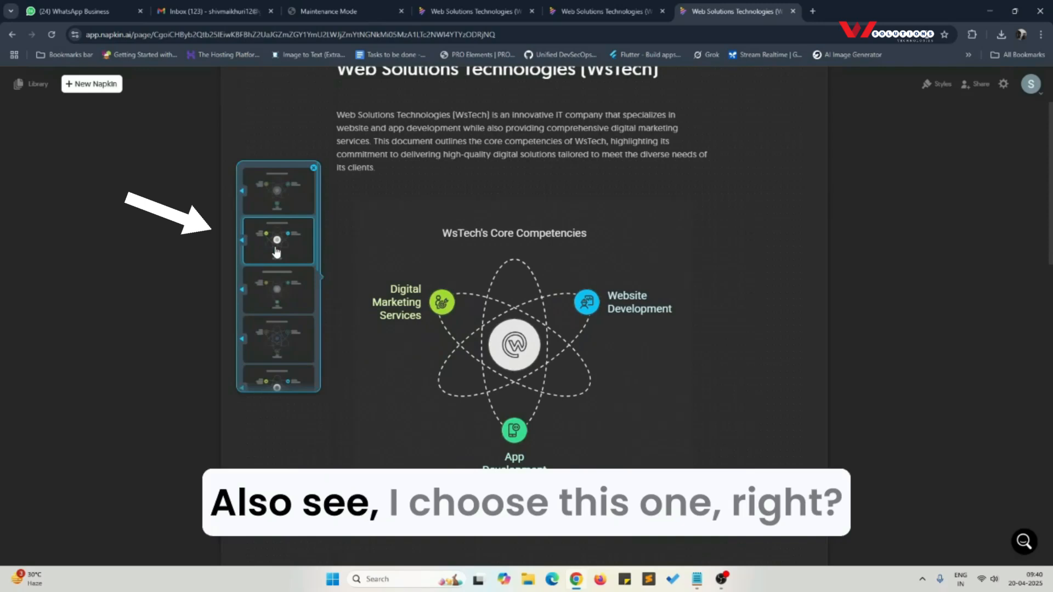
{"action": "left_click", "coordinate": [276, 252]}
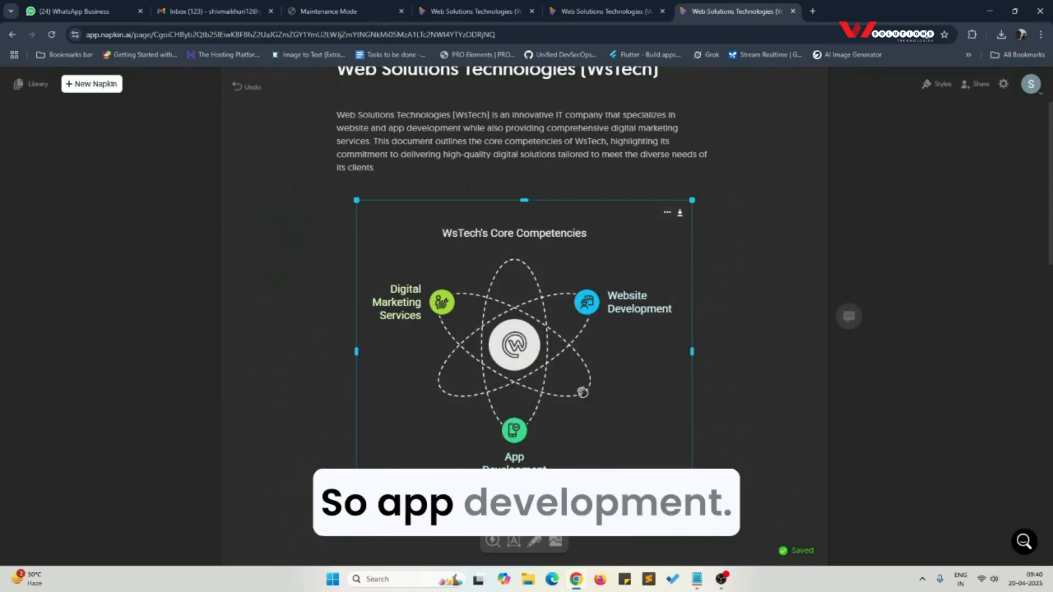
Step: Export the atom-shaped core competencies diagram and download it as a PNG image
{"action": "right_click", "coordinate": [536, 334]}
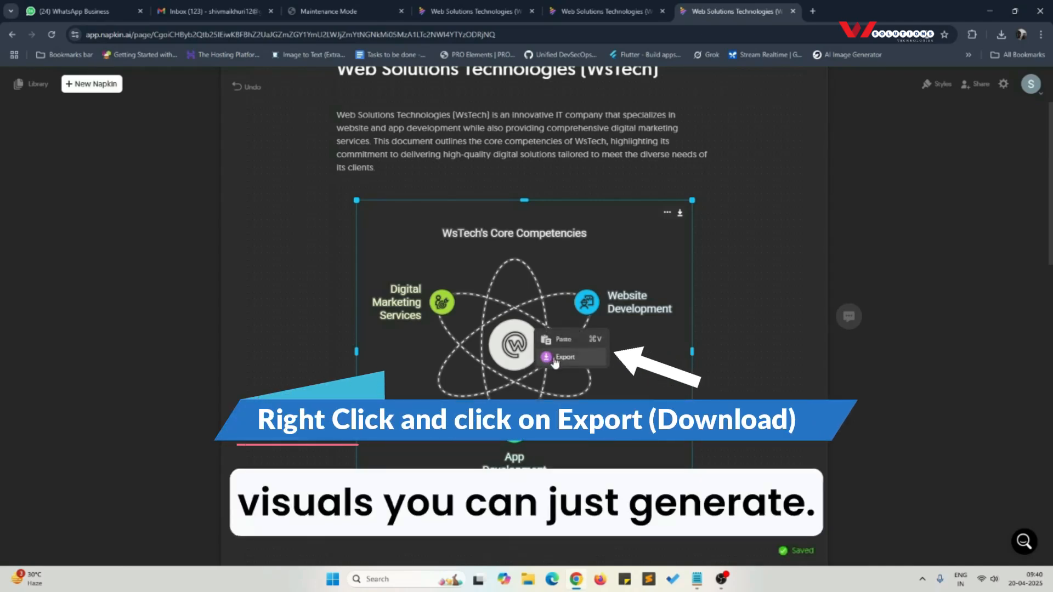
{"action": "right_click", "coordinate": [467, 319]}
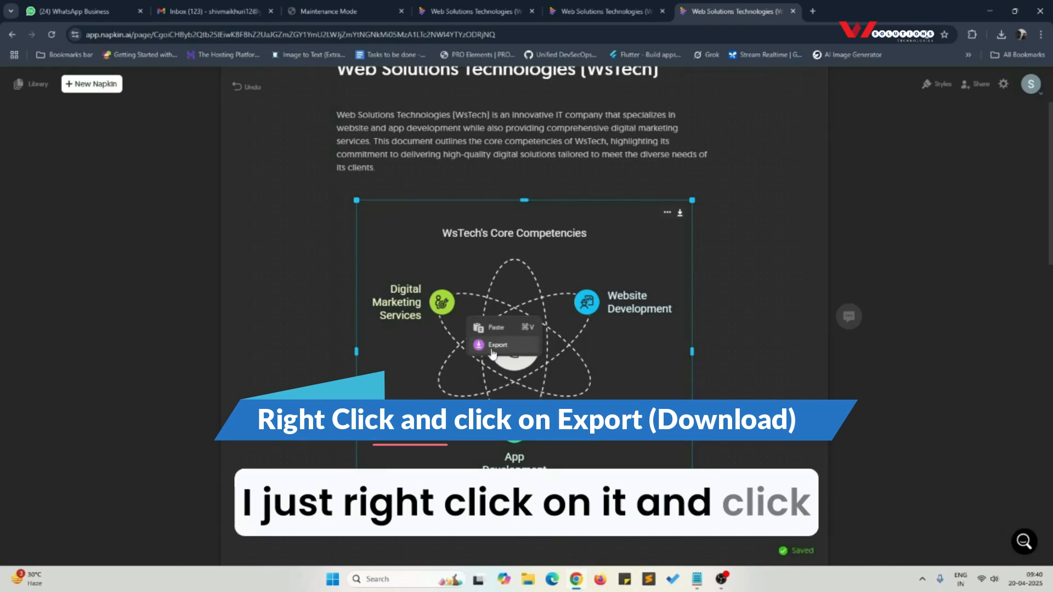
{"action": "left_click", "coordinate": [492, 345]}
{"action": "left_click", "coordinate": [606, 460]}
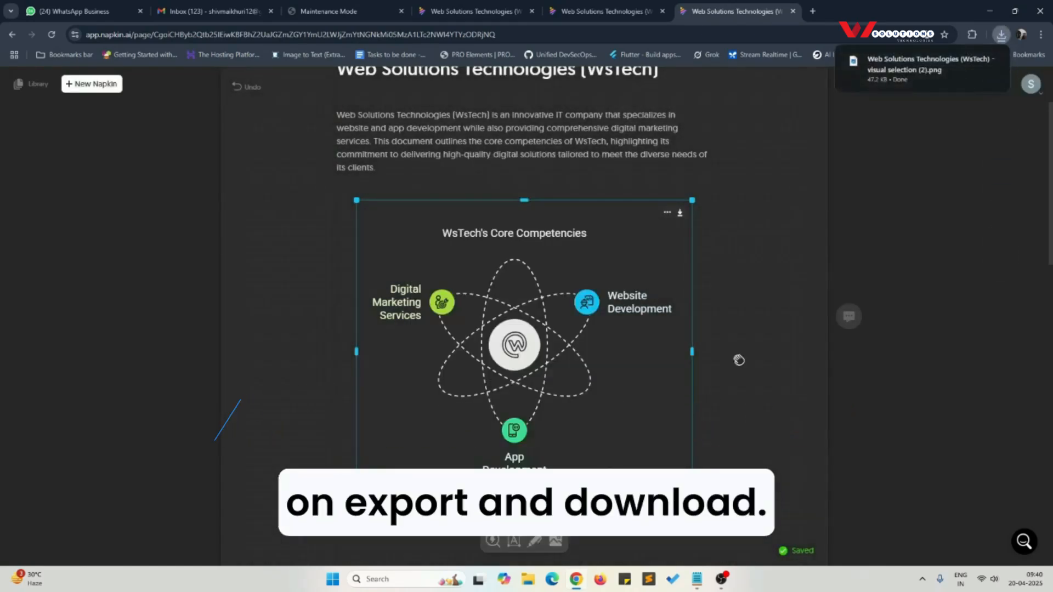
Step: View the downloaded core competencies PNG in the image viewer and close it
{"action": "left_click", "coordinate": [904, 72]}
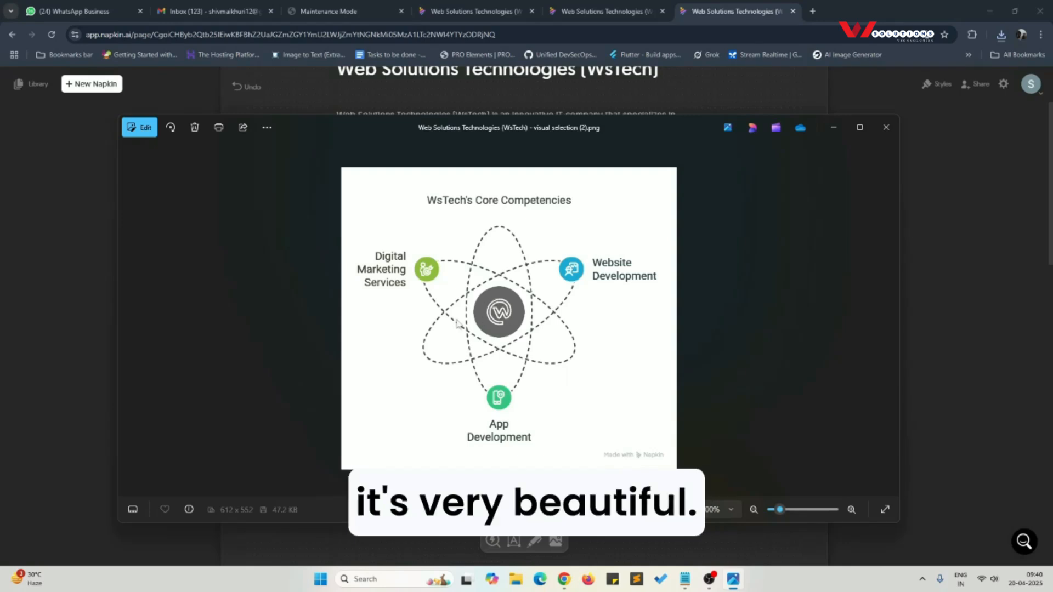
{"action": "left_click", "coordinate": [886, 128]}
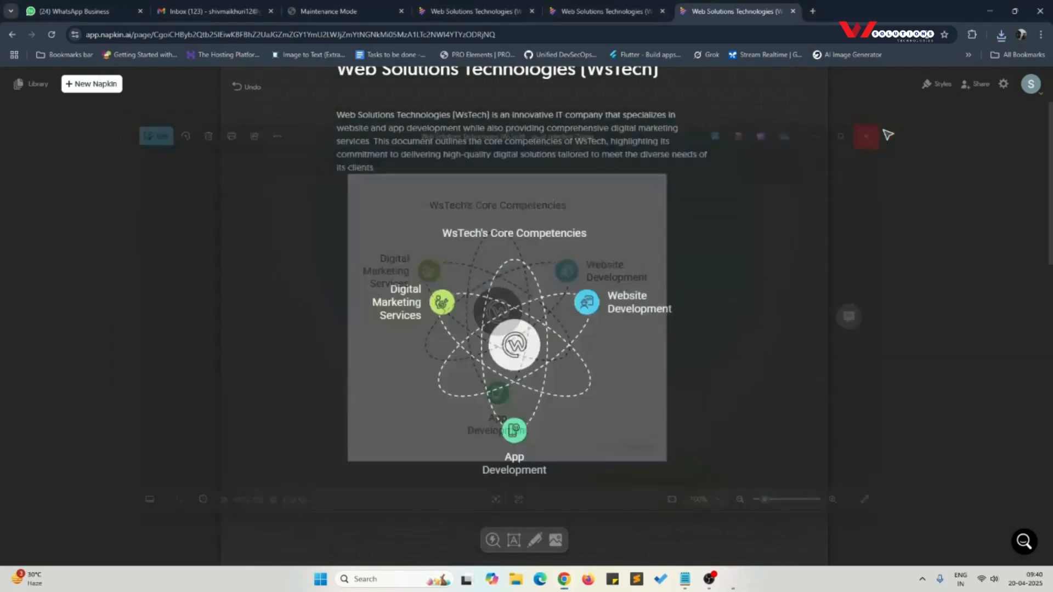
Step: Generate visuals for the Website Development paragraph
{"action": "scroll", "coordinate": [357, 310], "scroll_direction": "down", "scroll_amount": 6}
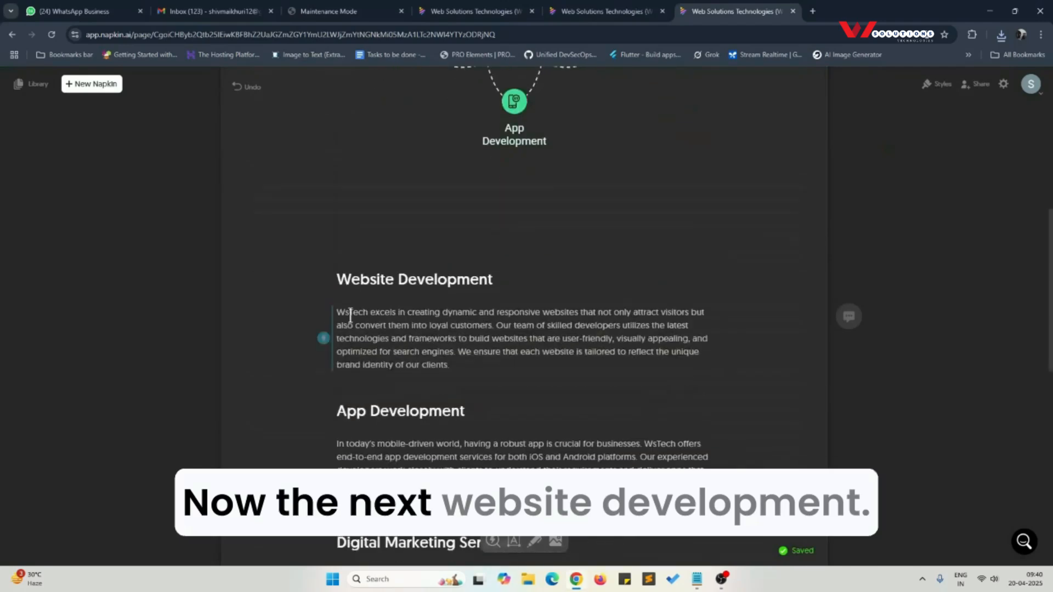
{"action": "left_click", "coordinate": [318, 336]}
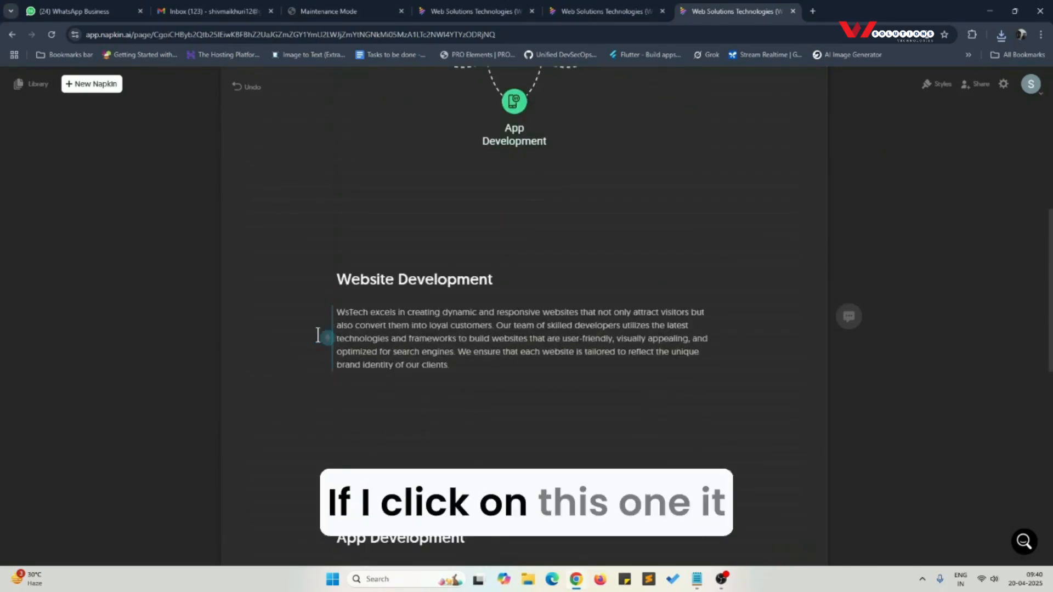
{"action": "scroll", "coordinate": [318, 336], "scroll_direction": "down", "scroll_amount": 3}
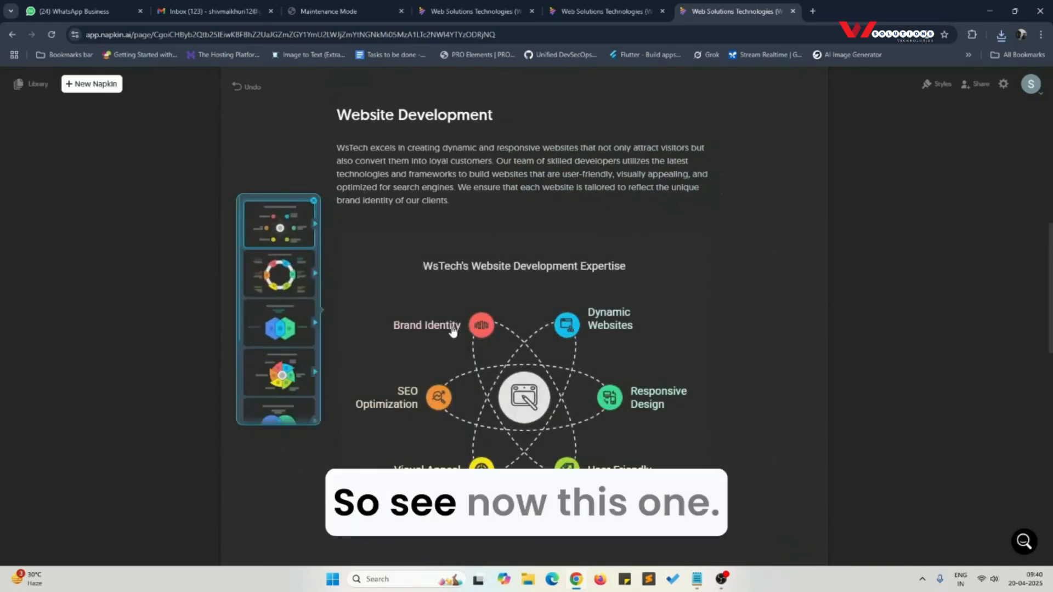
Step: Keep the atom-shaped "WsTech's Website Development Expertise" diagram in the document and download it as a PNG image
{"action": "left_click", "coordinate": [479, 357]}
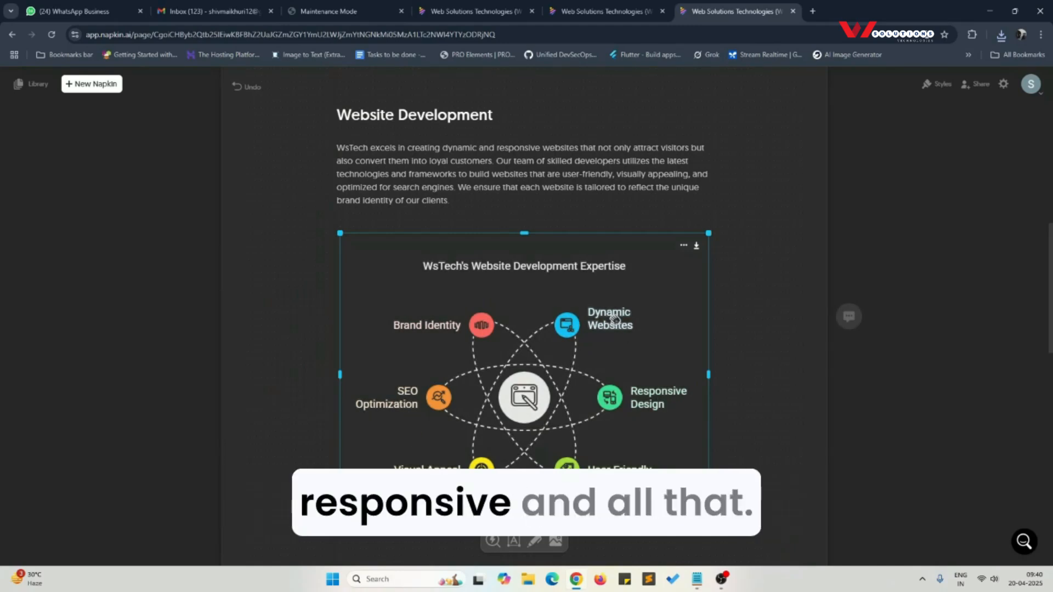
{"action": "left_click", "coordinate": [698, 246]}
{"action": "left_click", "coordinate": [602, 443]}
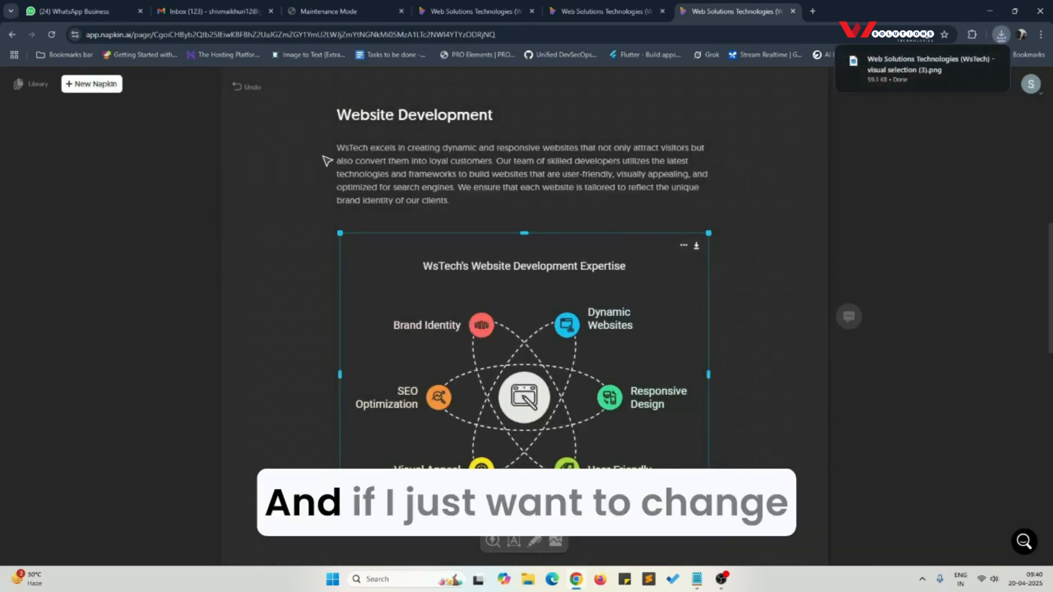
Step: Generate another set of visuals for the Website Development paragraph and choose the ring diagram in its third style variant
{"action": "left_click", "coordinate": [333, 177]}
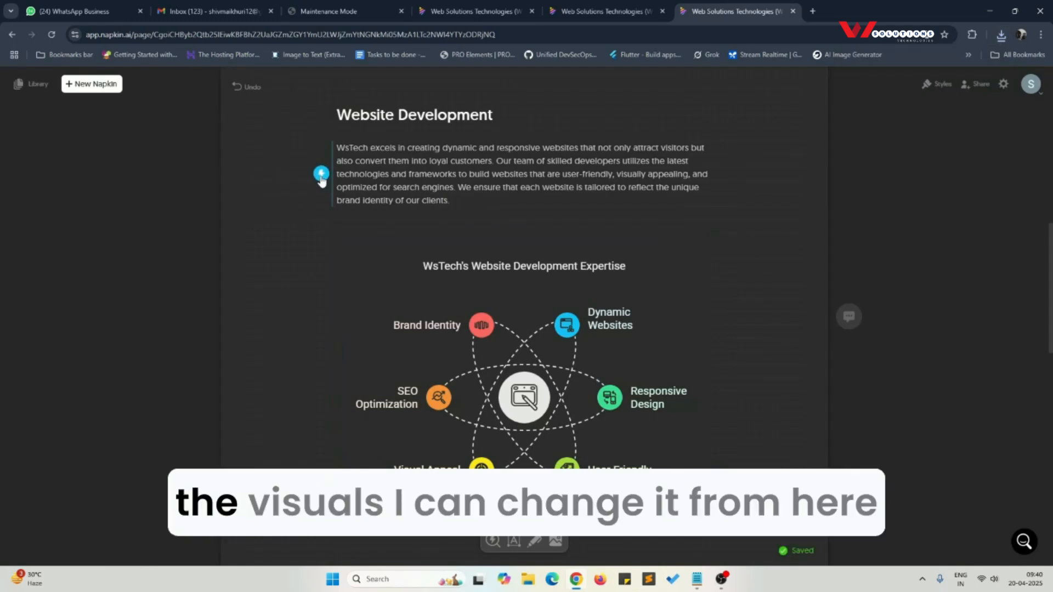
{"action": "left_click", "coordinate": [321, 177]}
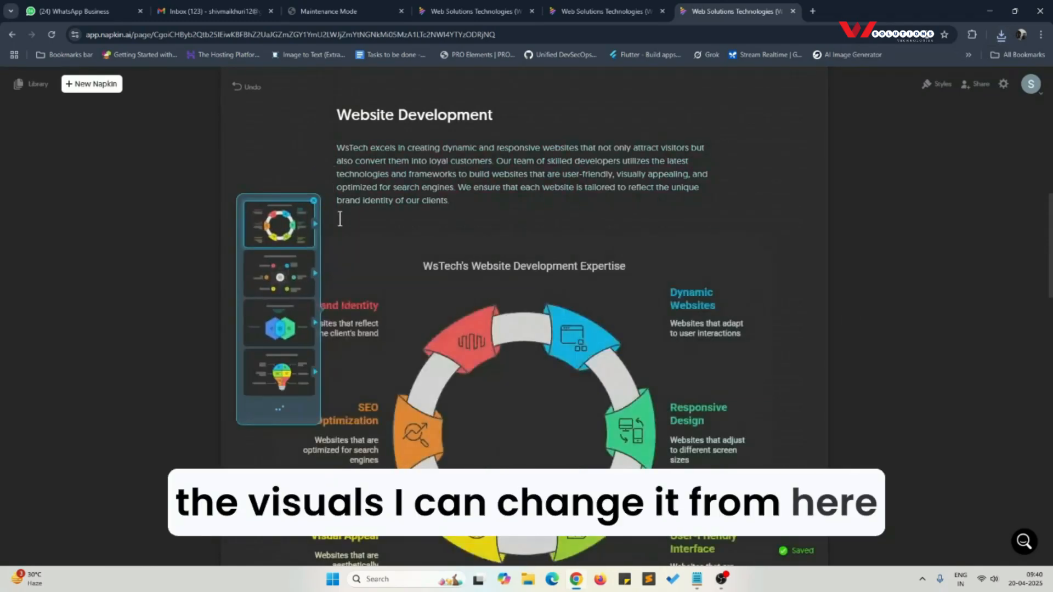
{"action": "left_click", "coordinate": [277, 238]}
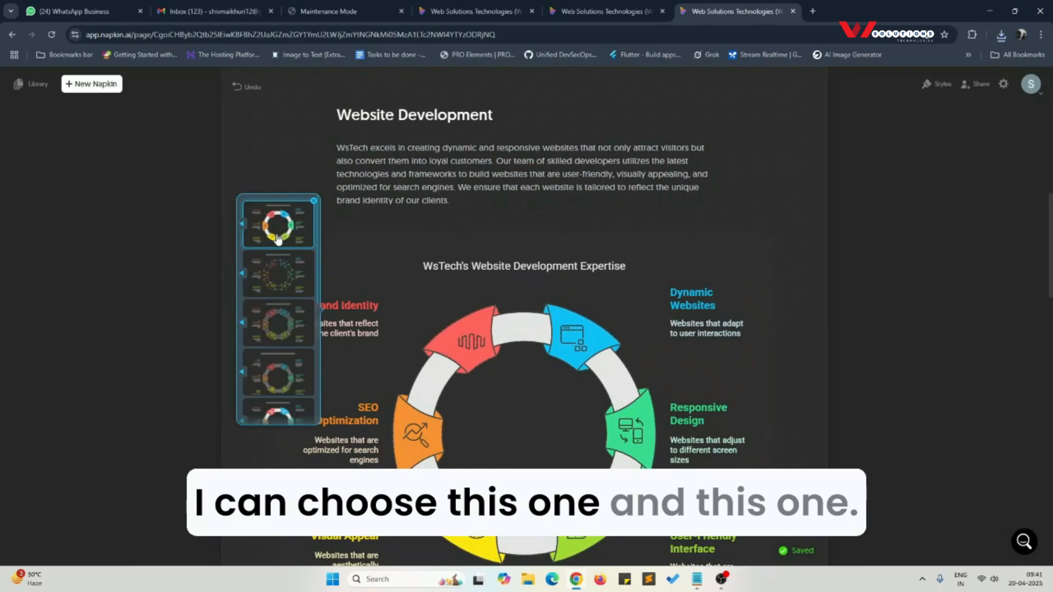
{"action": "left_click", "coordinate": [278, 323]}
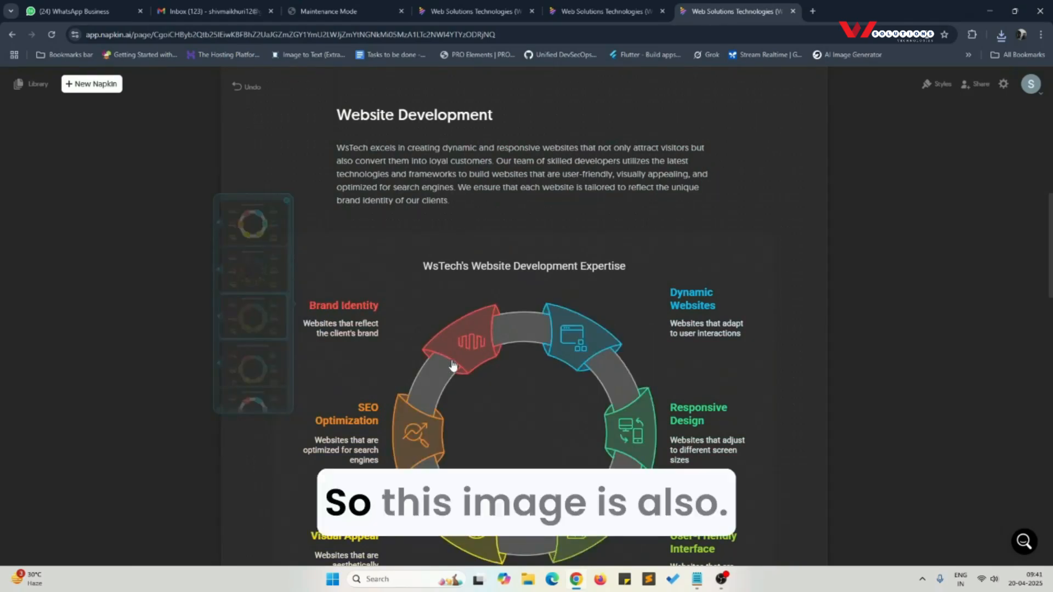
Step: Place the ring-shaped website development diagram in the document and download it as a PNG image
{"action": "scroll", "coordinate": [452, 365], "scroll_direction": "down", "scroll_amount": 3}
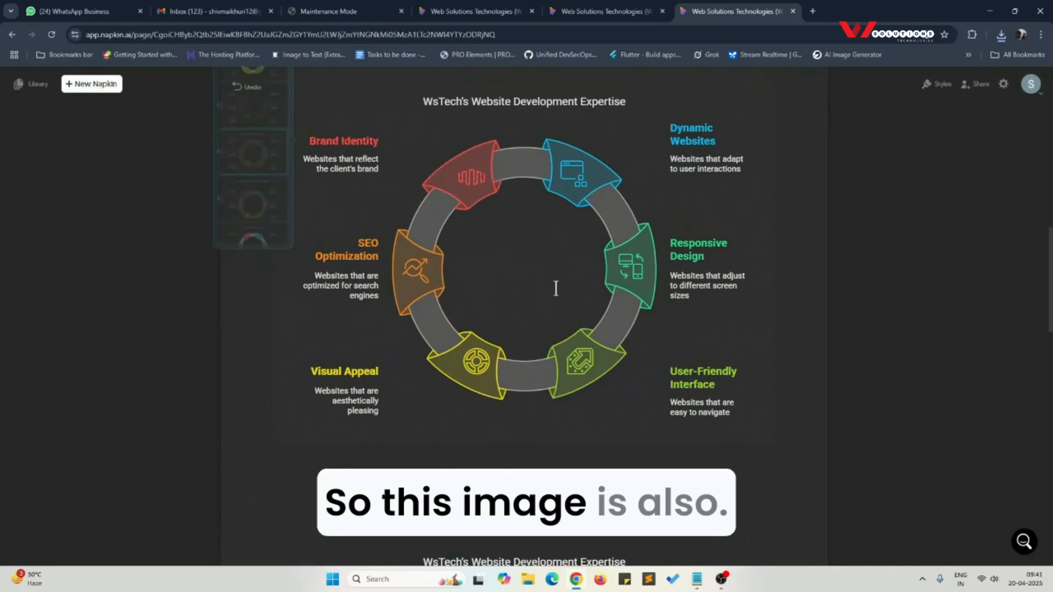
{"action": "left_click", "coordinate": [555, 288]}
{"action": "left_click", "coordinate": [763, 82]}
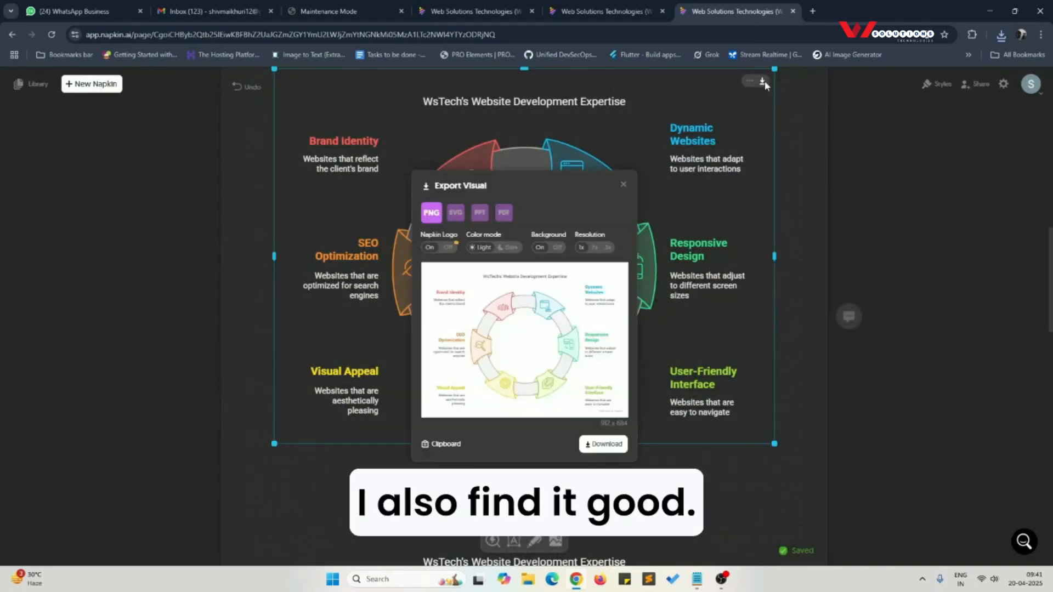
{"action": "left_click", "coordinate": [605, 442]}
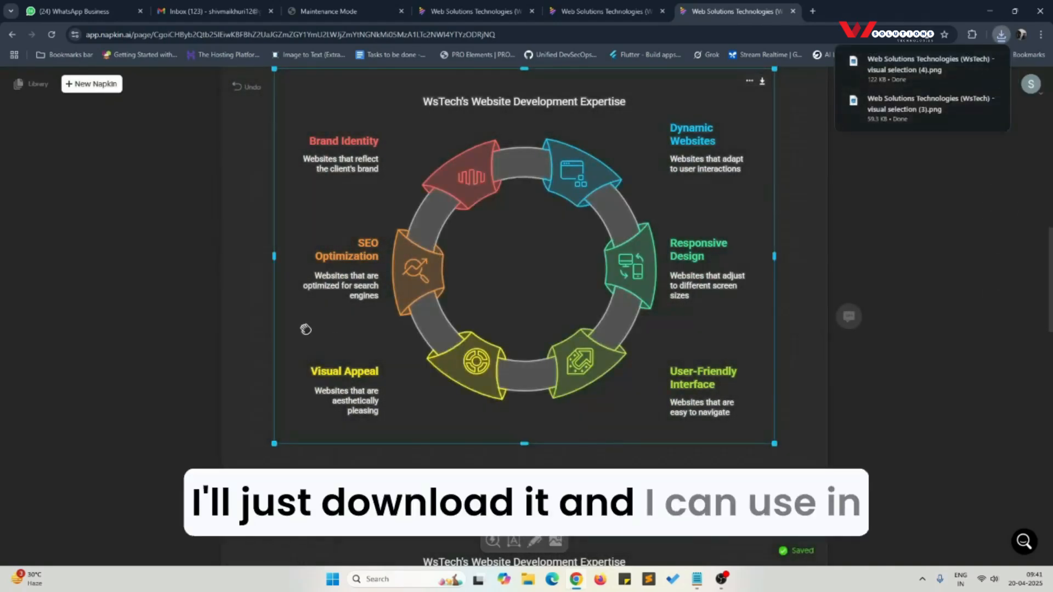
Step: Generate visuals for the App Development paragraph
{"action": "scroll", "coordinate": [334, 359], "scroll_direction": "up", "scroll_amount": 3}
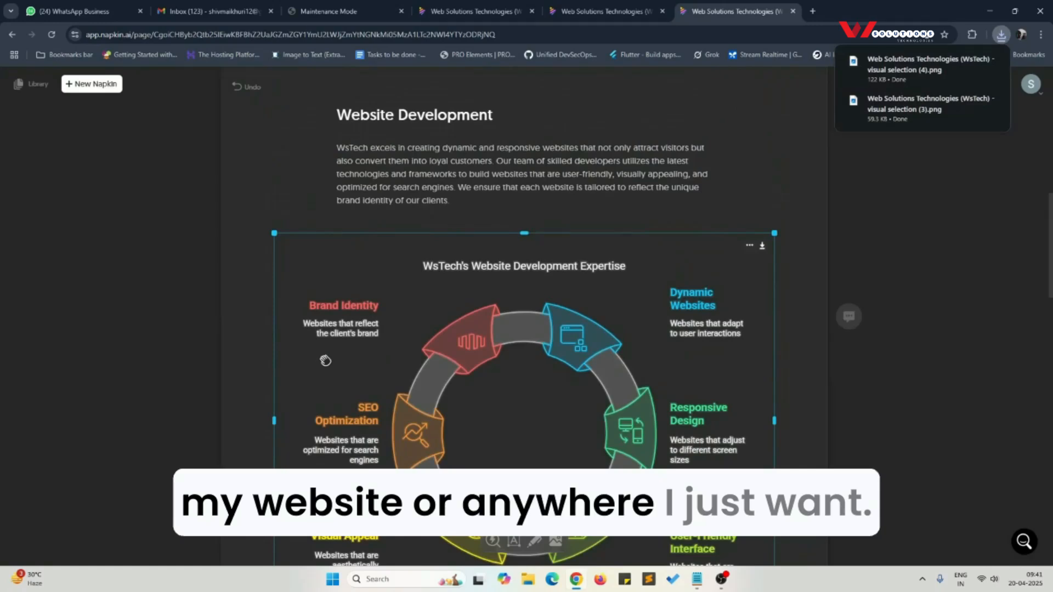
{"action": "scroll", "coordinate": [326, 359], "scroll_direction": "up", "scroll_amount": 4}
{"action": "scroll", "coordinate": [340, 351], "scroll_direction": "down", "scroll_amount": 2}
{"action": "scroll", "coordinate": [345, 350], "scroll_direction": "down", "scroll_amount": 6}
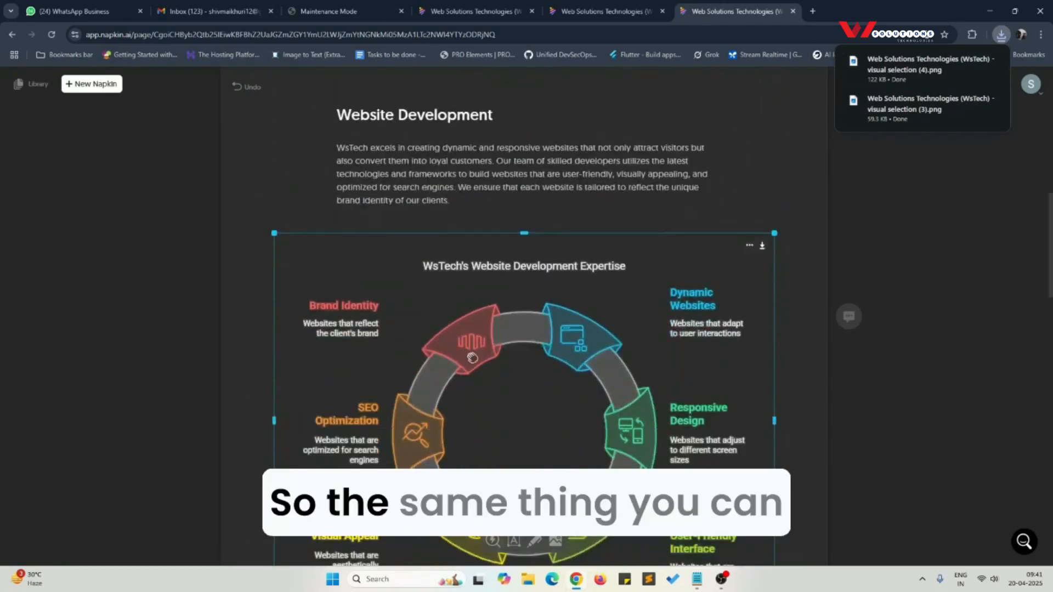
{"action": "scroll", "coordinate": [502, 386], "scroll_direction": "down", "scroll_amount": 9}
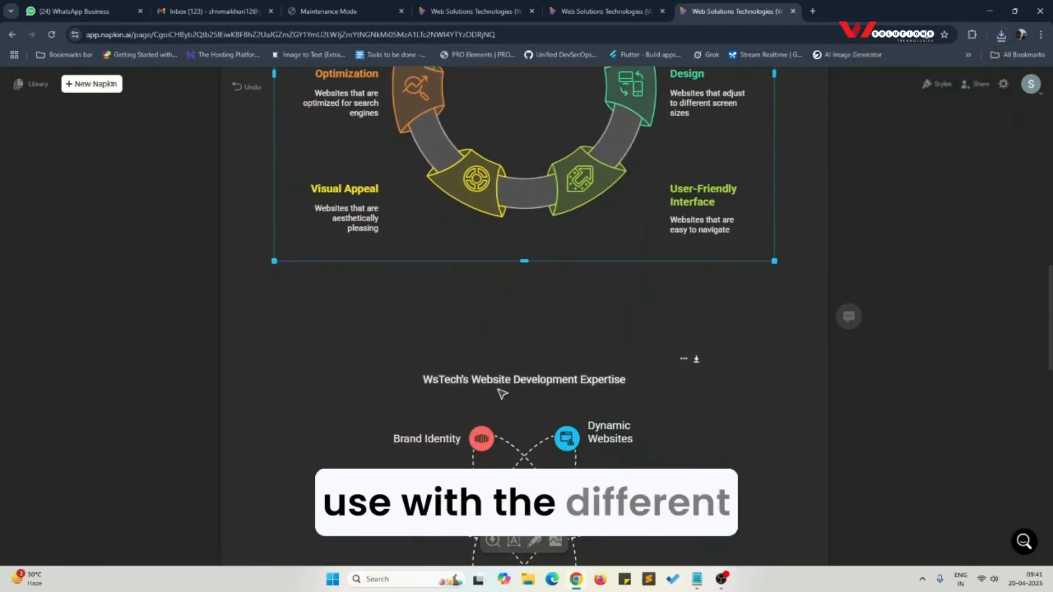
{"action": "scroll", "coordinate": [425, 397], "scroll_direction": "down", "scroll_amount": 3}
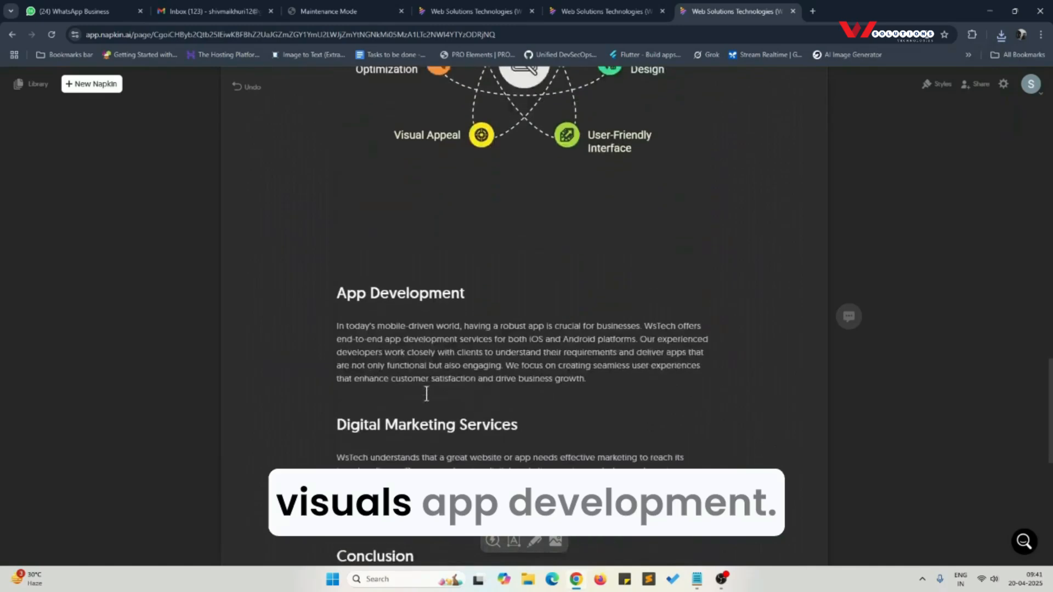
{"action": "left_click", "coordinate": [318, 215]}
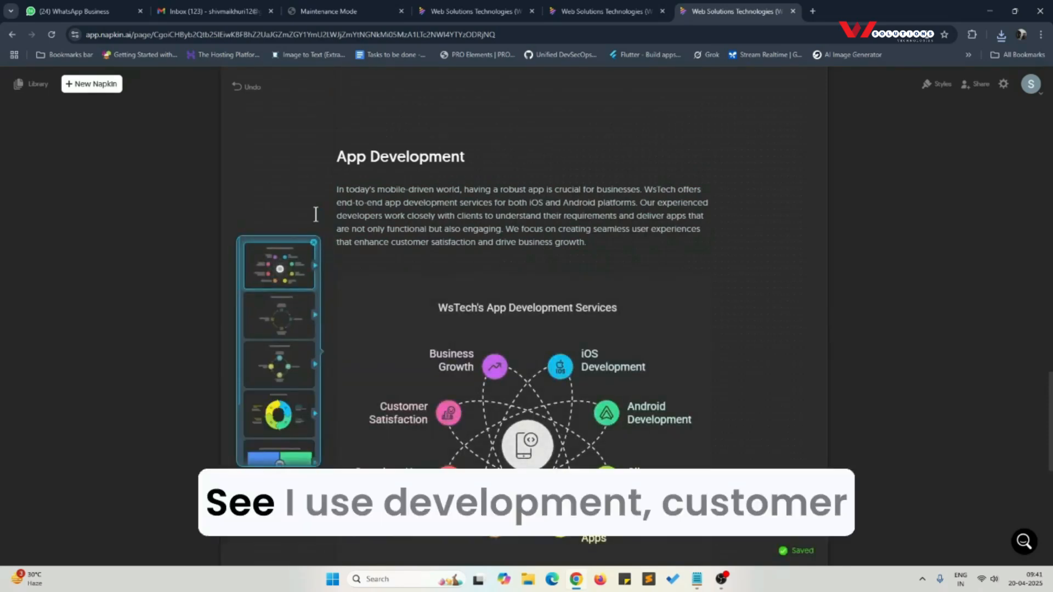
Step: Keep the atom-shaped "WsTech's App Development Services" diagram below its paragraph and download it as a PNG image
{"action": "scroll", "coordinate": [527, 412], "scroll_direction": "down", "scroll_amount": 1}
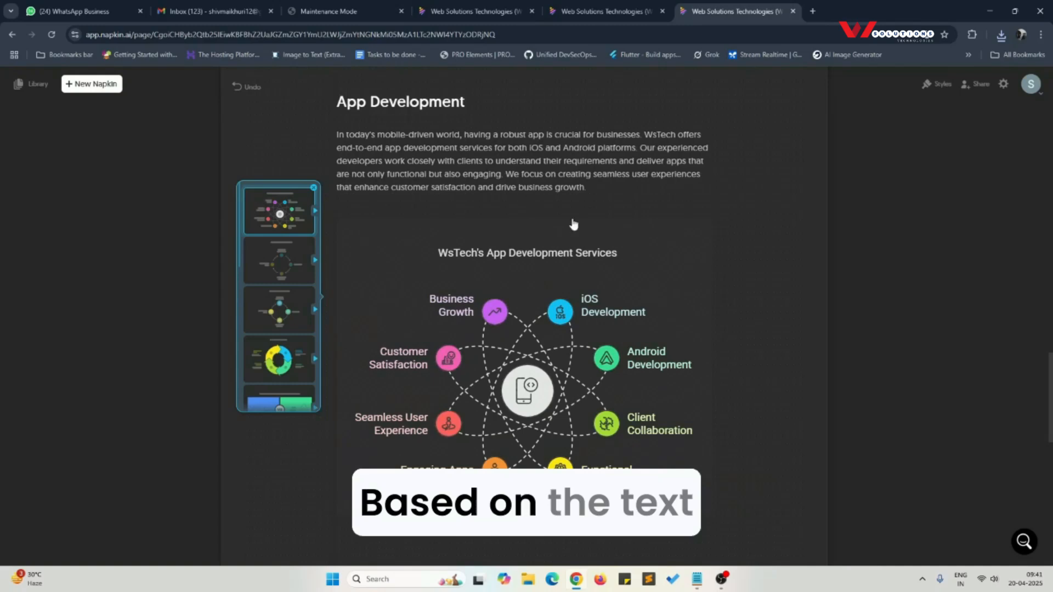
{"action": "left_click", "coordinate": [554, 349]}
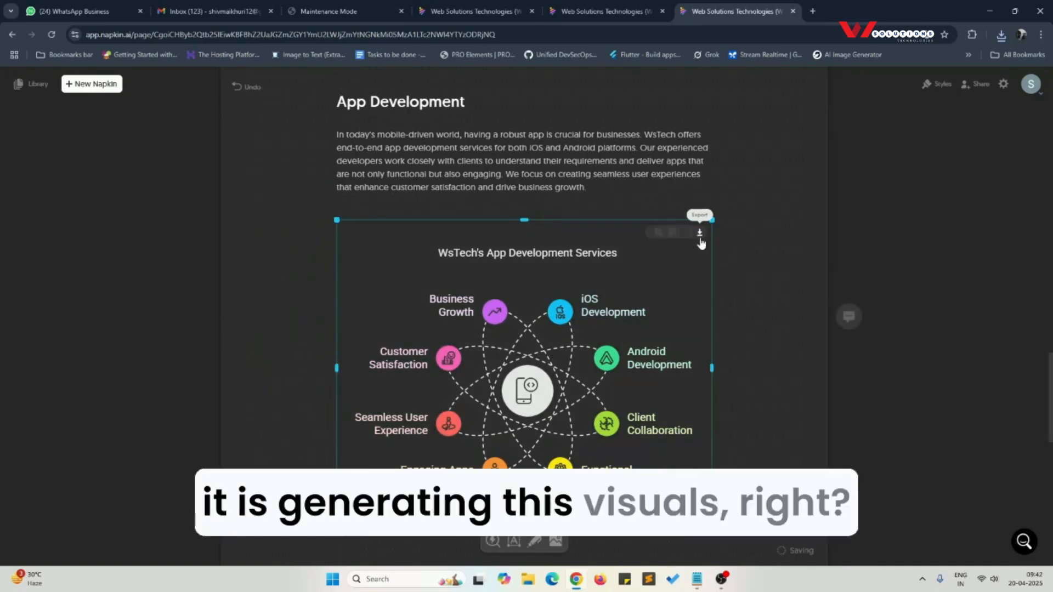
{"action": "left_click", "coordinate": [700, 233]}
{"action": "left_click", "coordinate": [610, 446]}
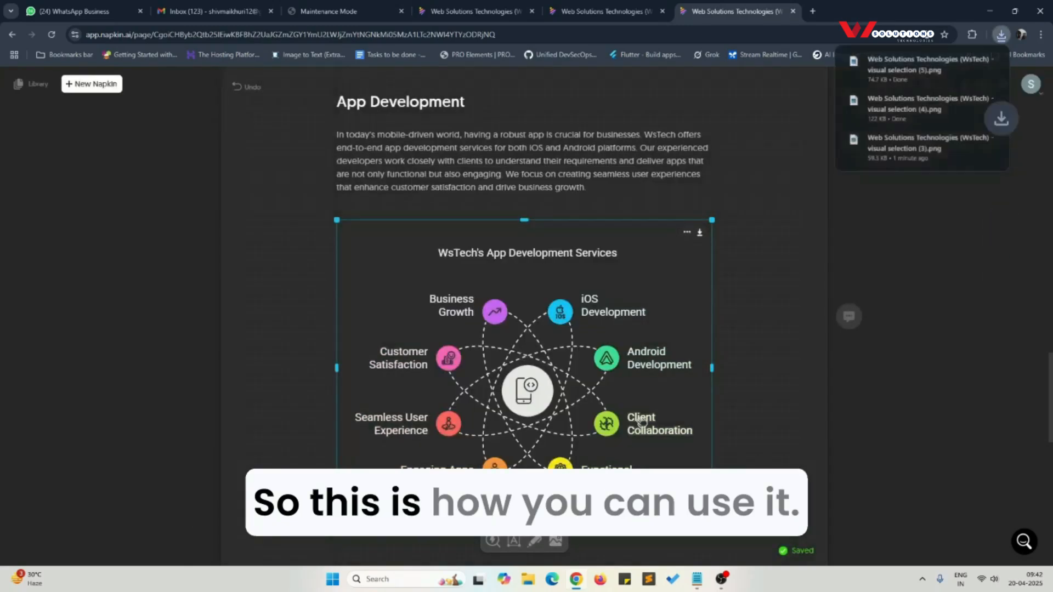